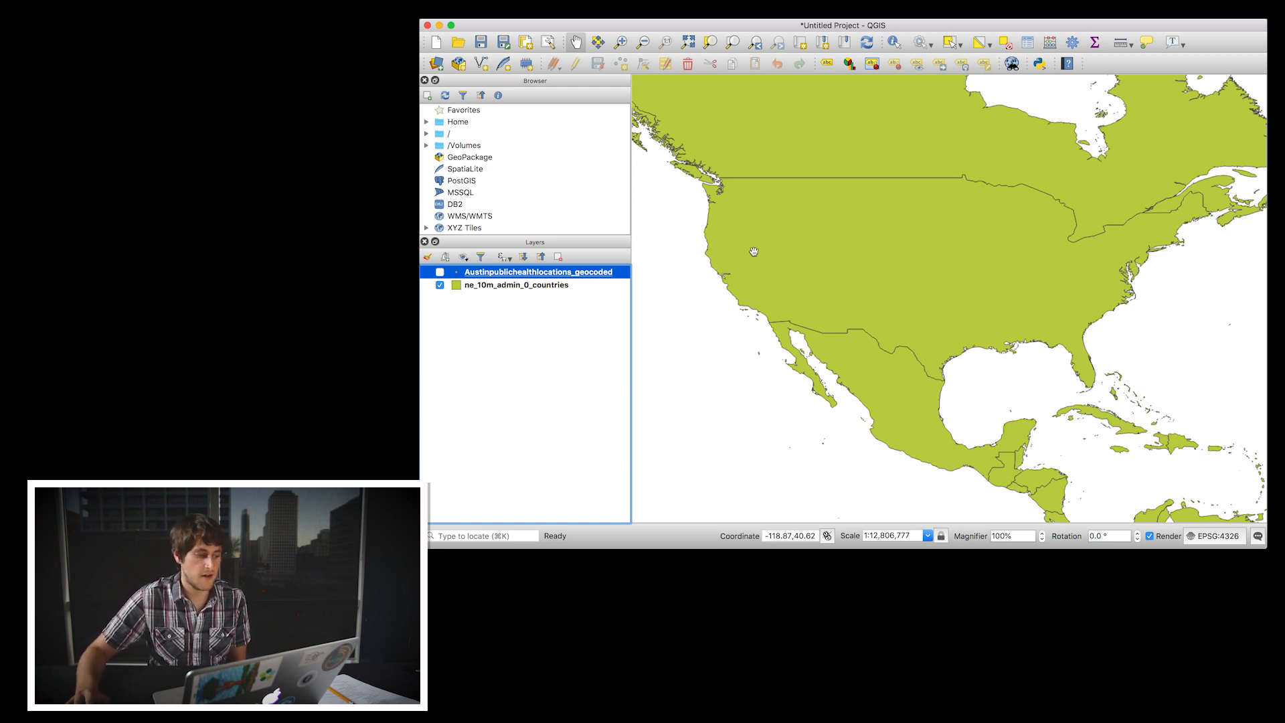
# Step: Delete every country except the United States from the ne_10m_admin_0_countries layer
pyautogui.click(498, 285)
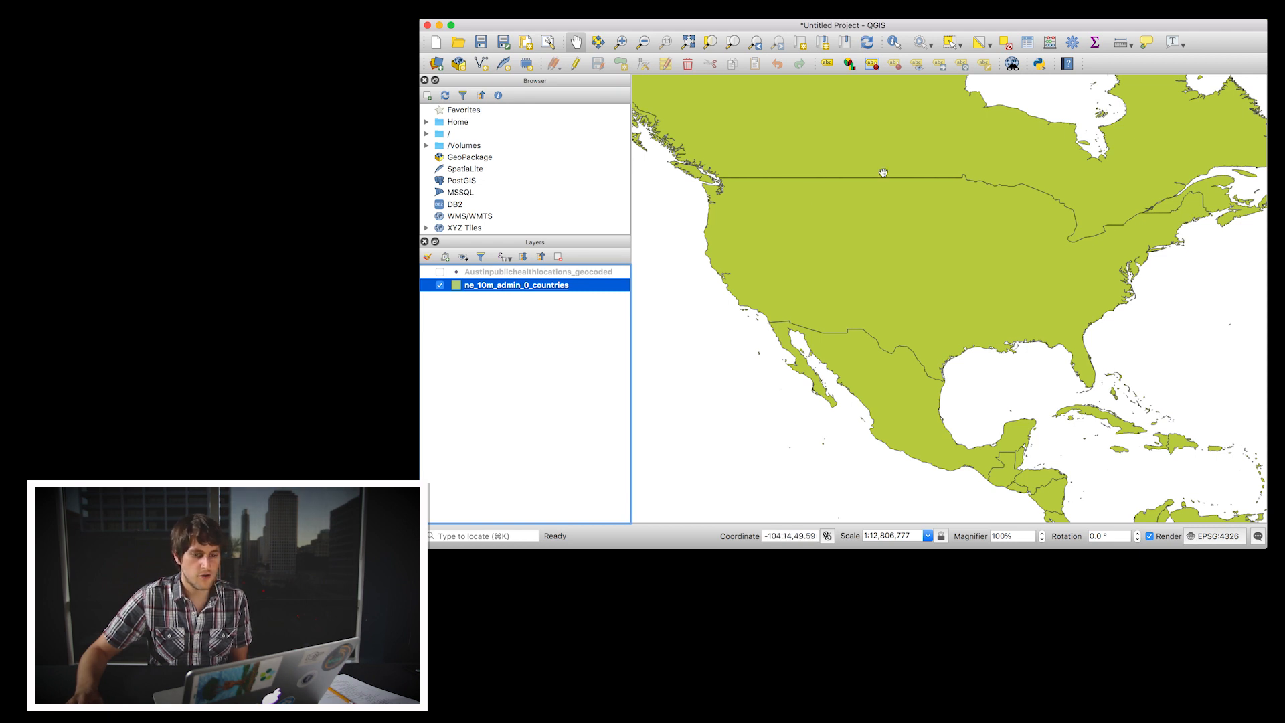
pyautogui.click(950, 42)
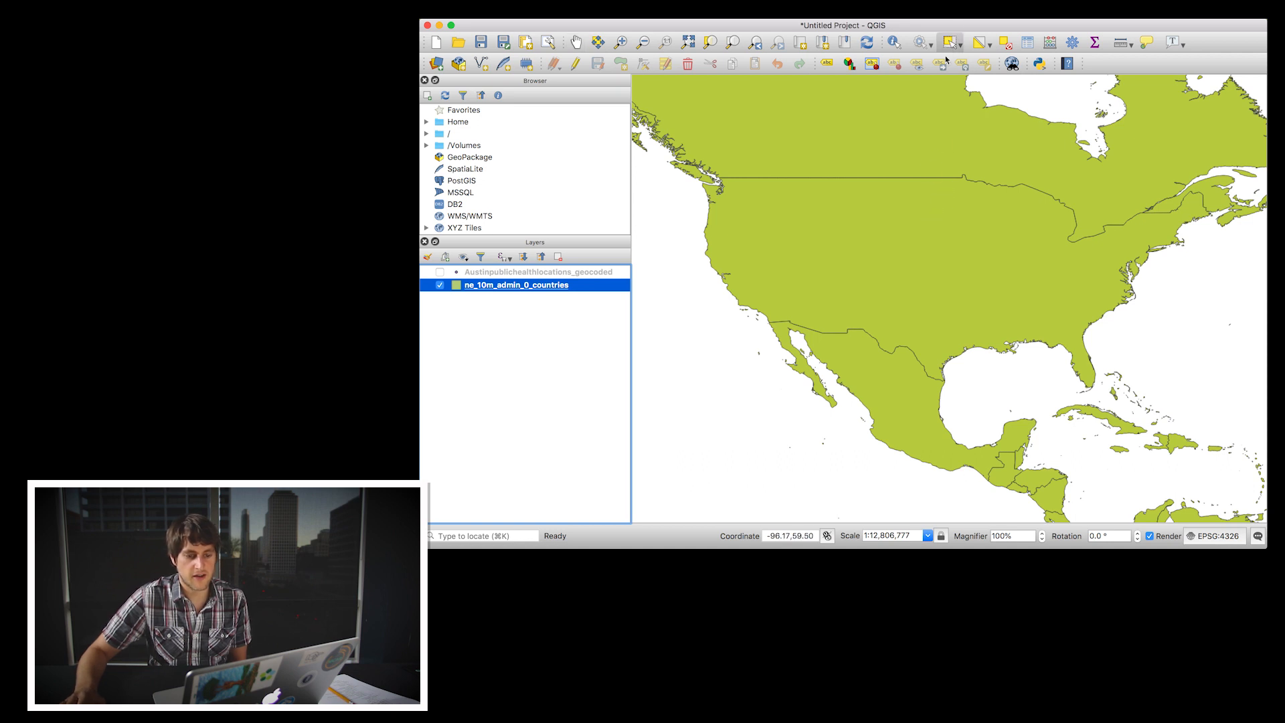
pyautogui.click(900, 259)
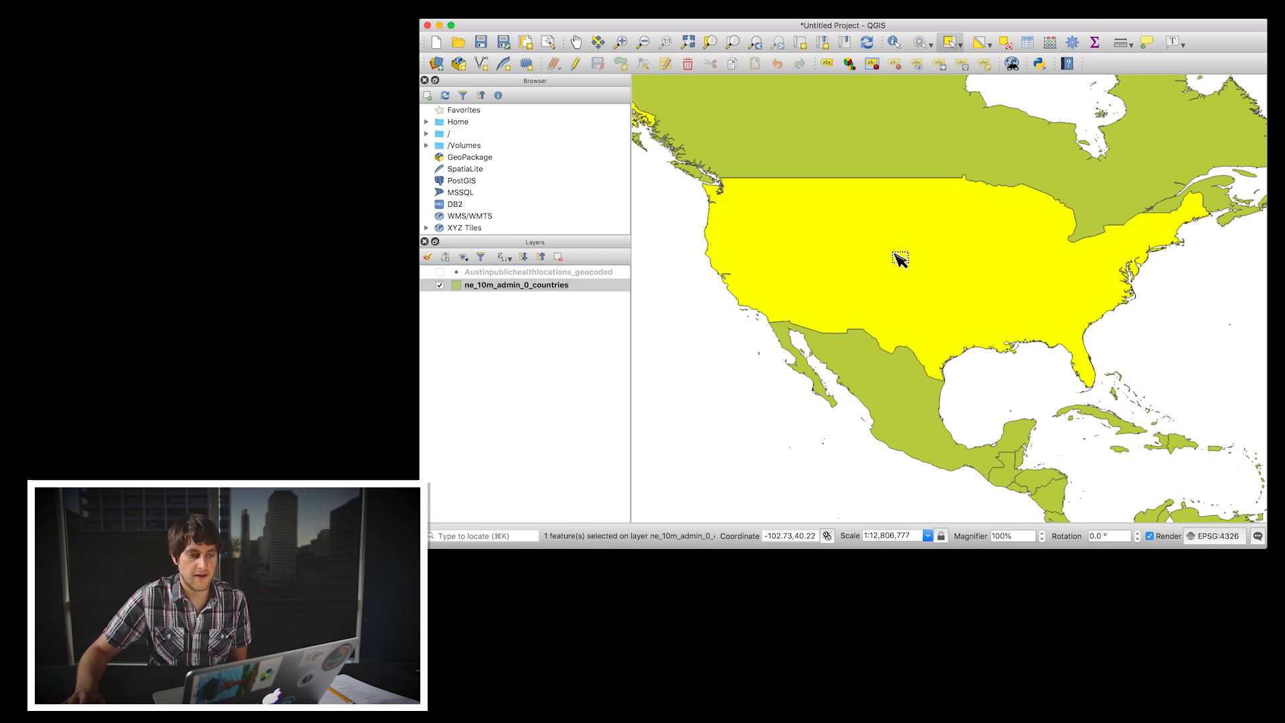
pyautogui.click(980, 43)
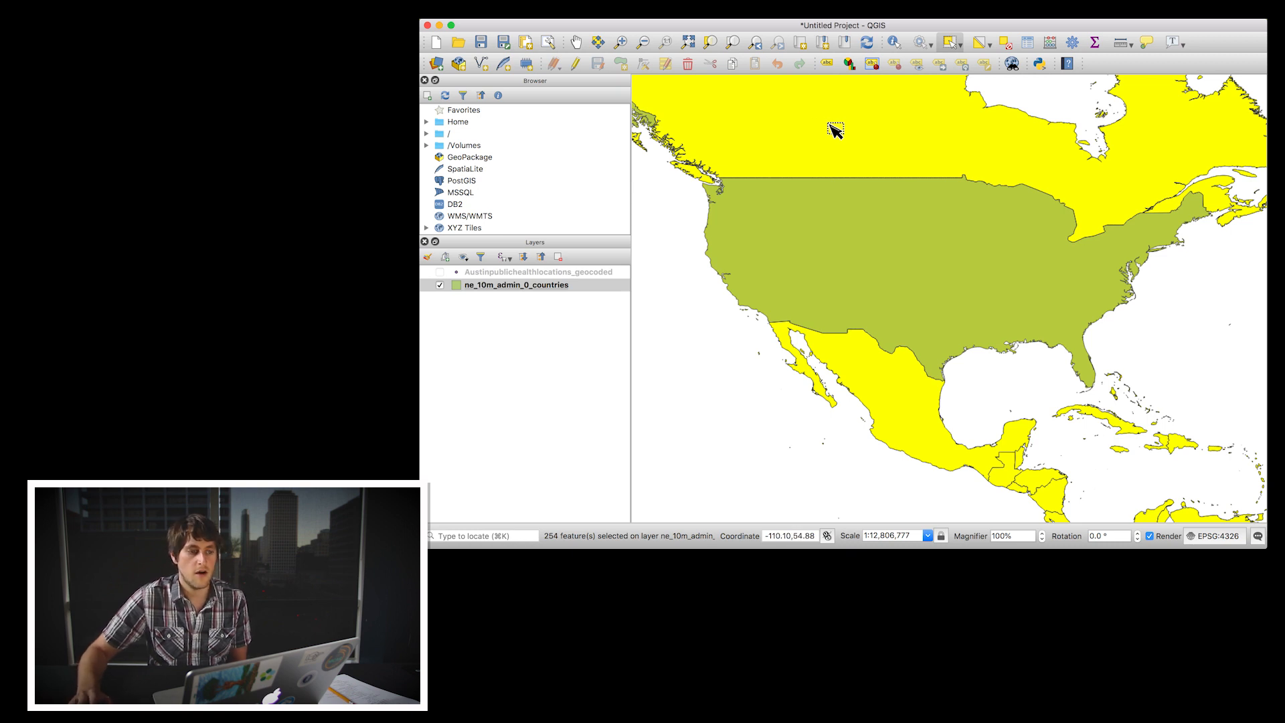
pyautogui.click(575, 64)
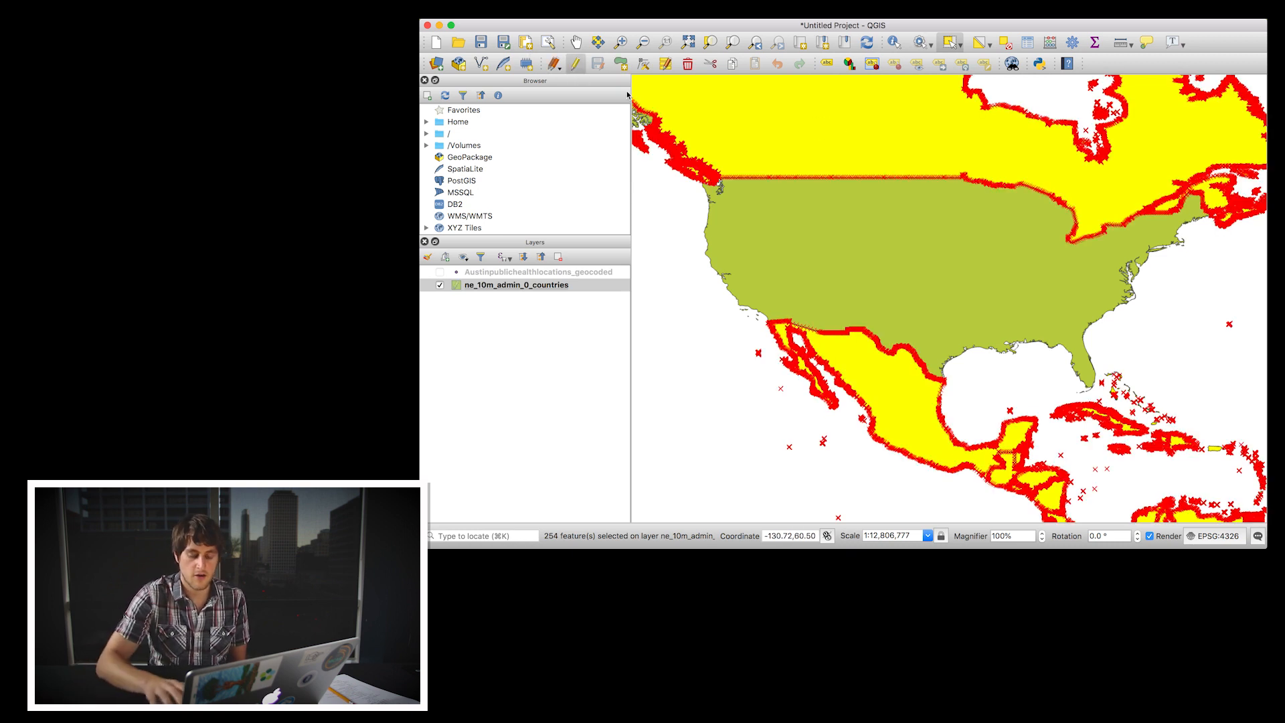
pyautogui.press('Delete')
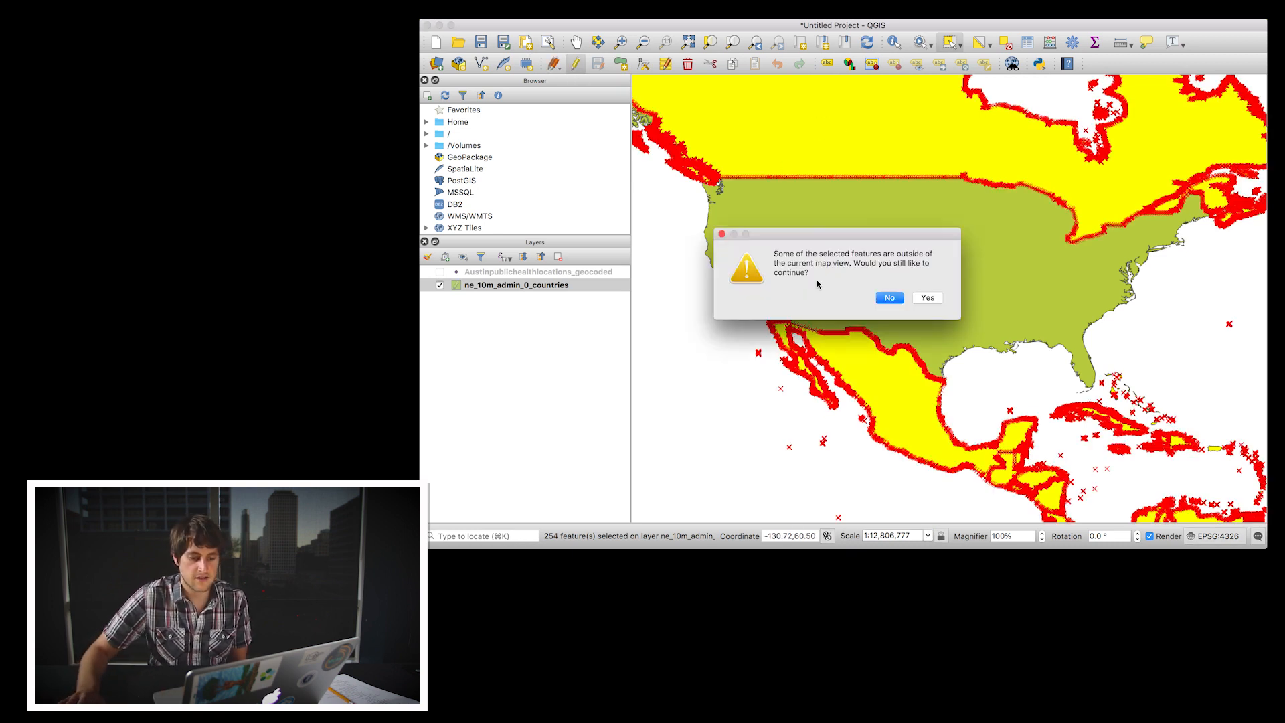
pyautogui.click(928, 298)
pyautogui.scroll(-2, 822, 222)
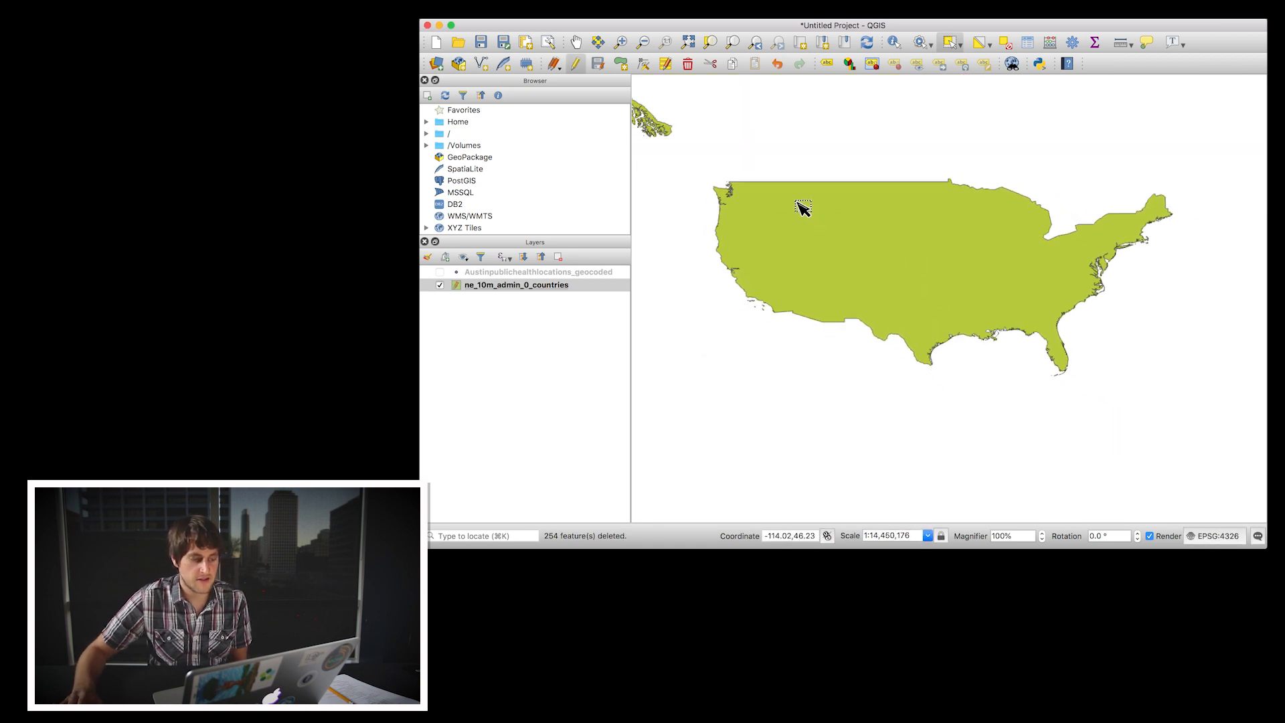
# Step: Simplify the ne_10m_admin_0_countries layer into a temporary layer using Distance (Douglas-Peucker) with a tolerance of 0.25 degrees
pyautogui.click(531, 286)
pyautogui.moveTo(716, 22)
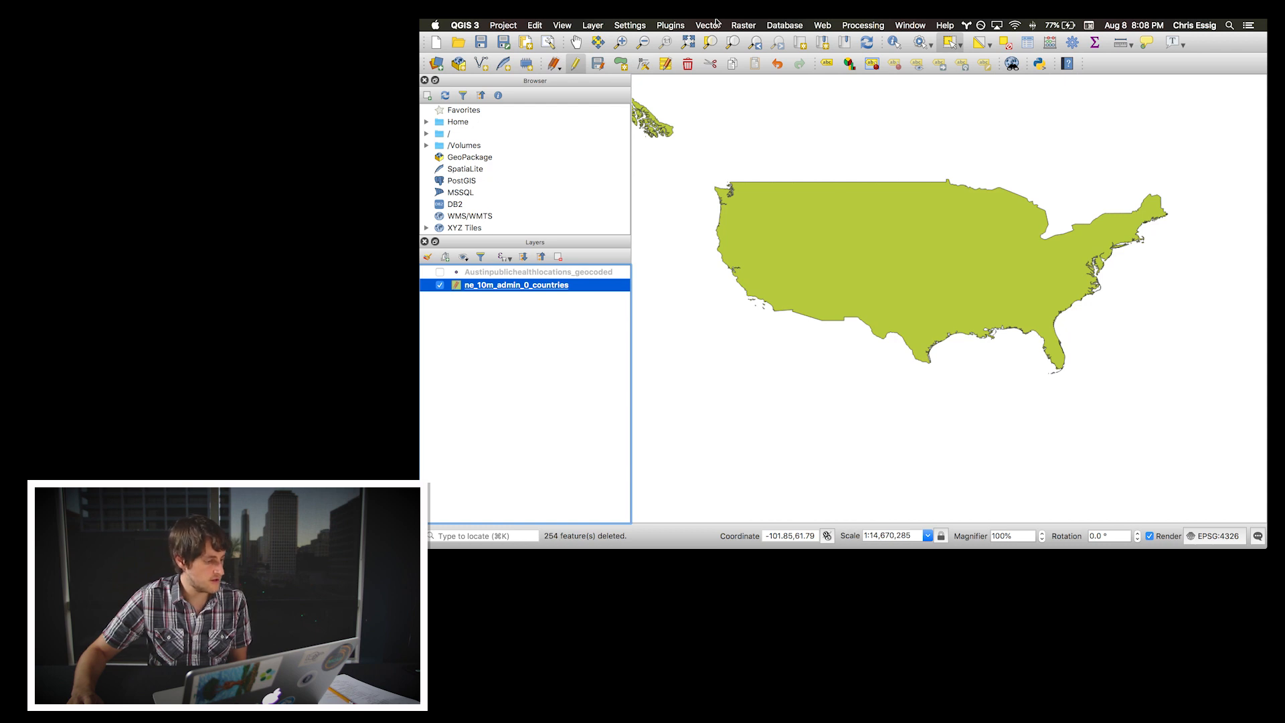
pyautogui.click(709, 25)
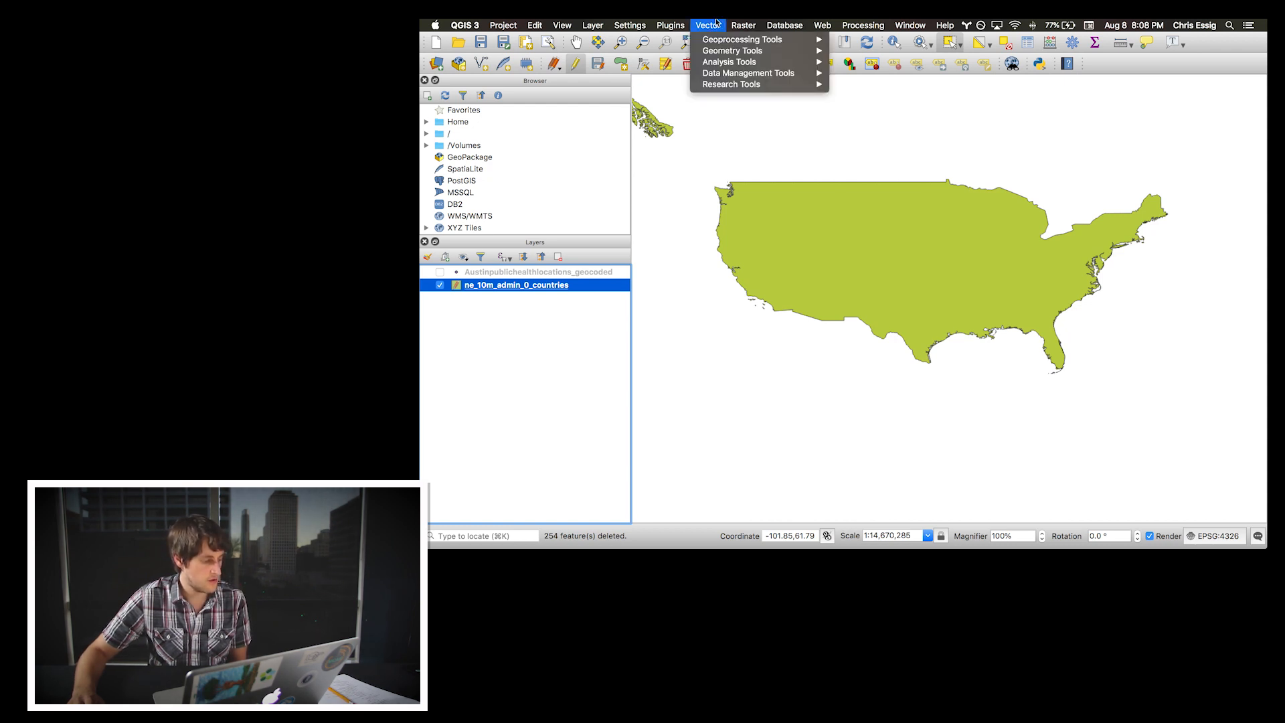
pyautogui.moveTo(736, 50)
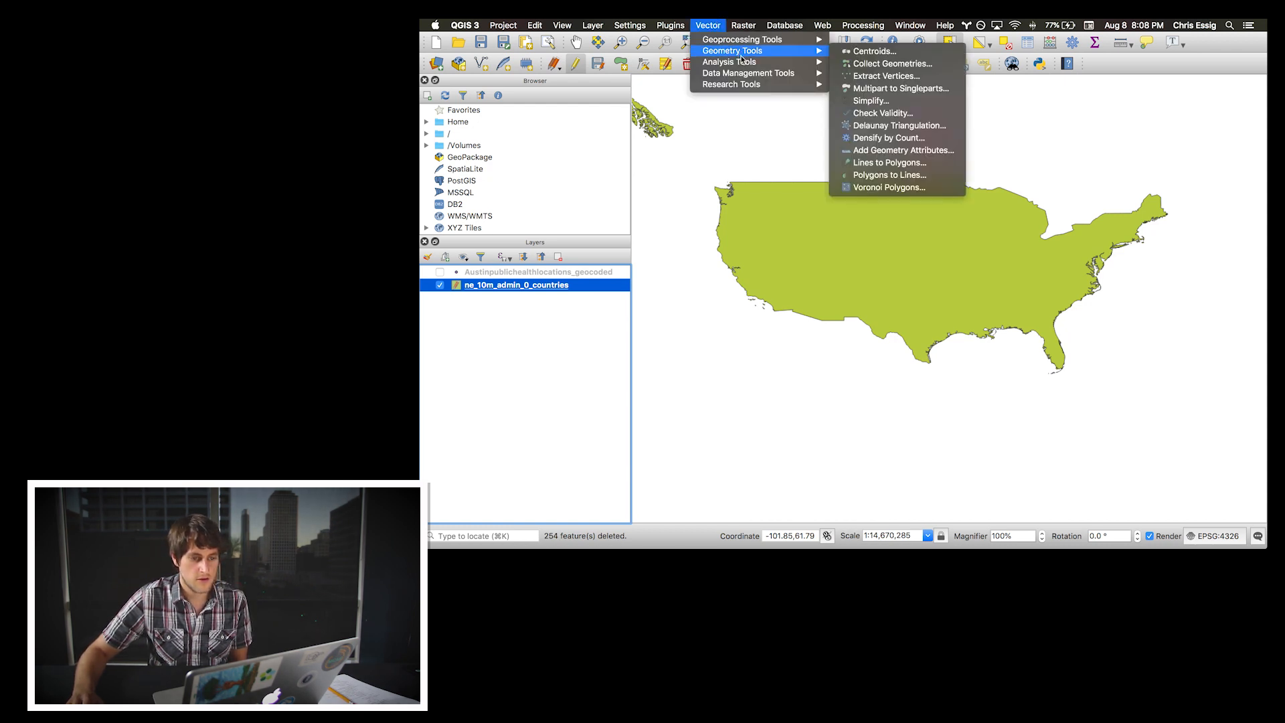
pyautogui.click(886, 101)
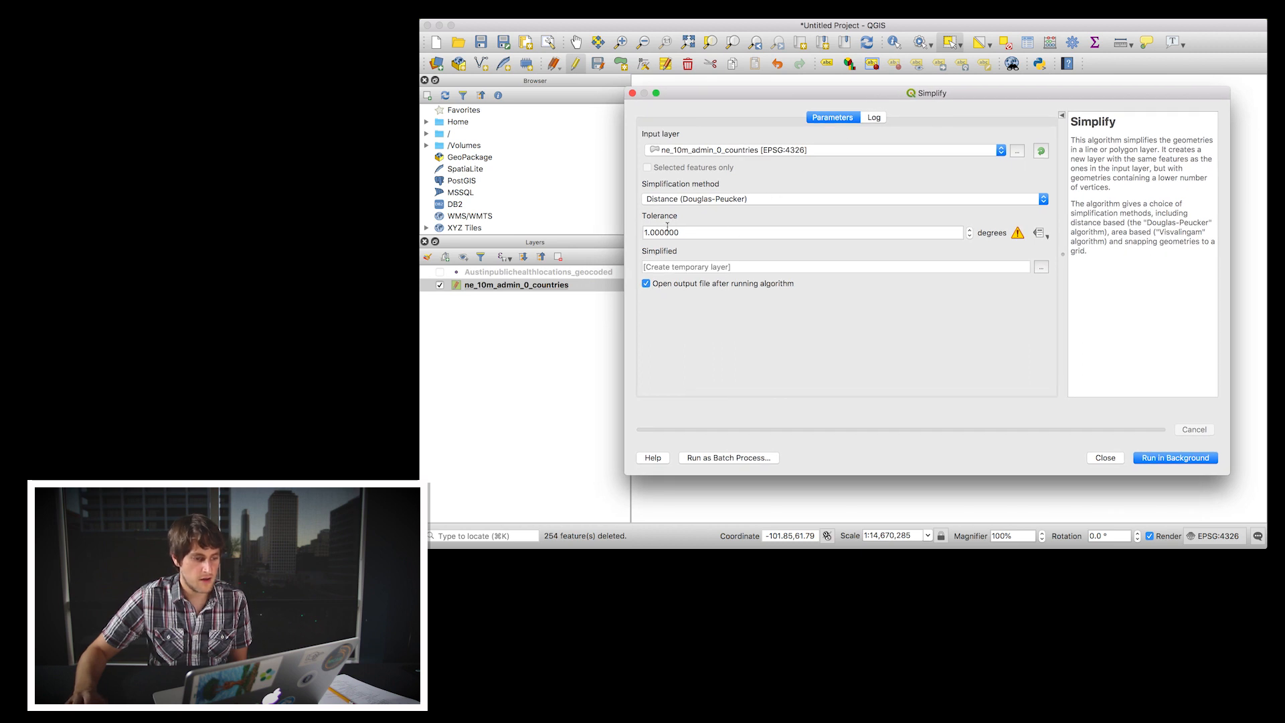
pyautogui.click(647, 233)
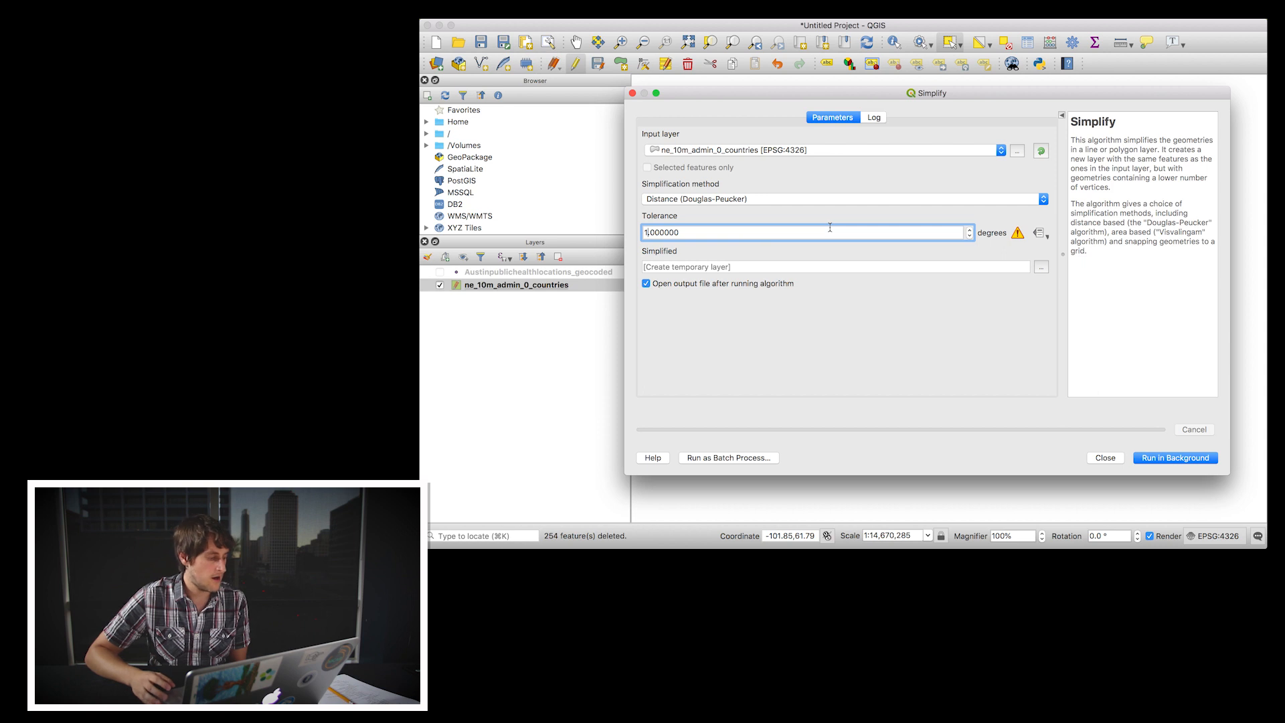
pyautogui.press('BackSpace')
pyautogui.press('Right')
pyautogui.press('shift+super+Right')
pyautogui.write('25')
pyautogui.click(803, 265)
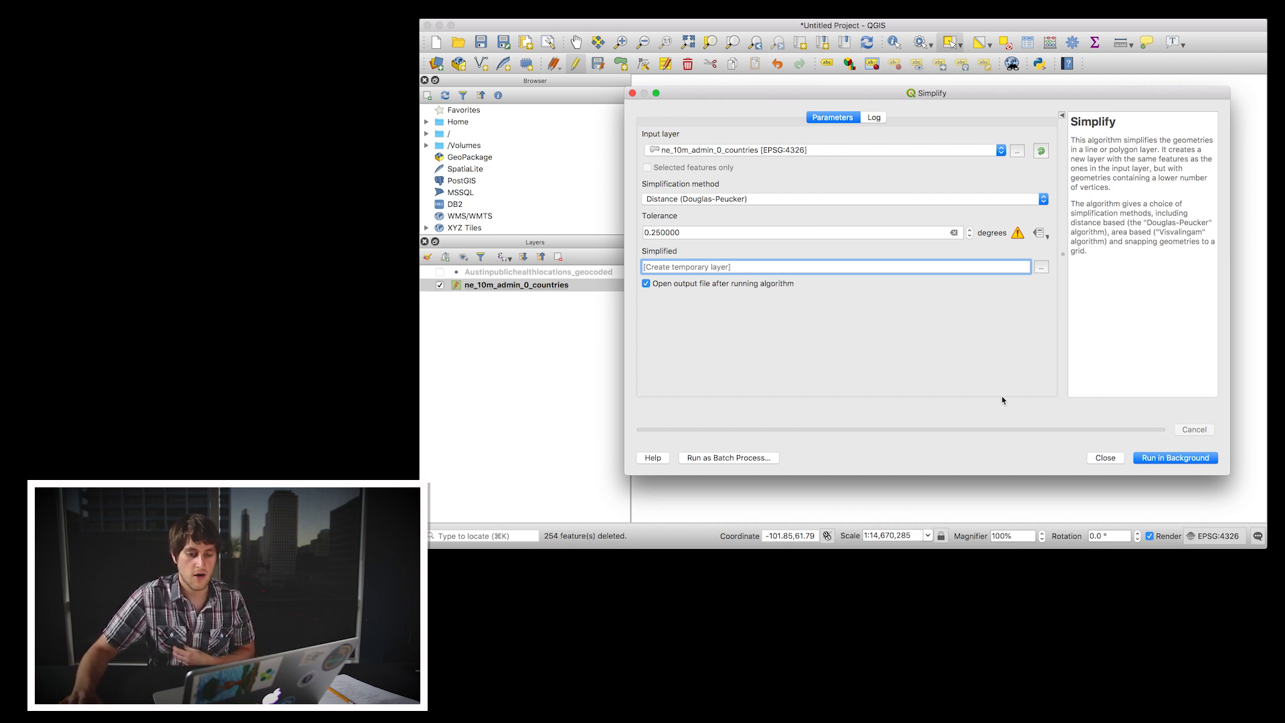
pyautogui.click(1175, 458)
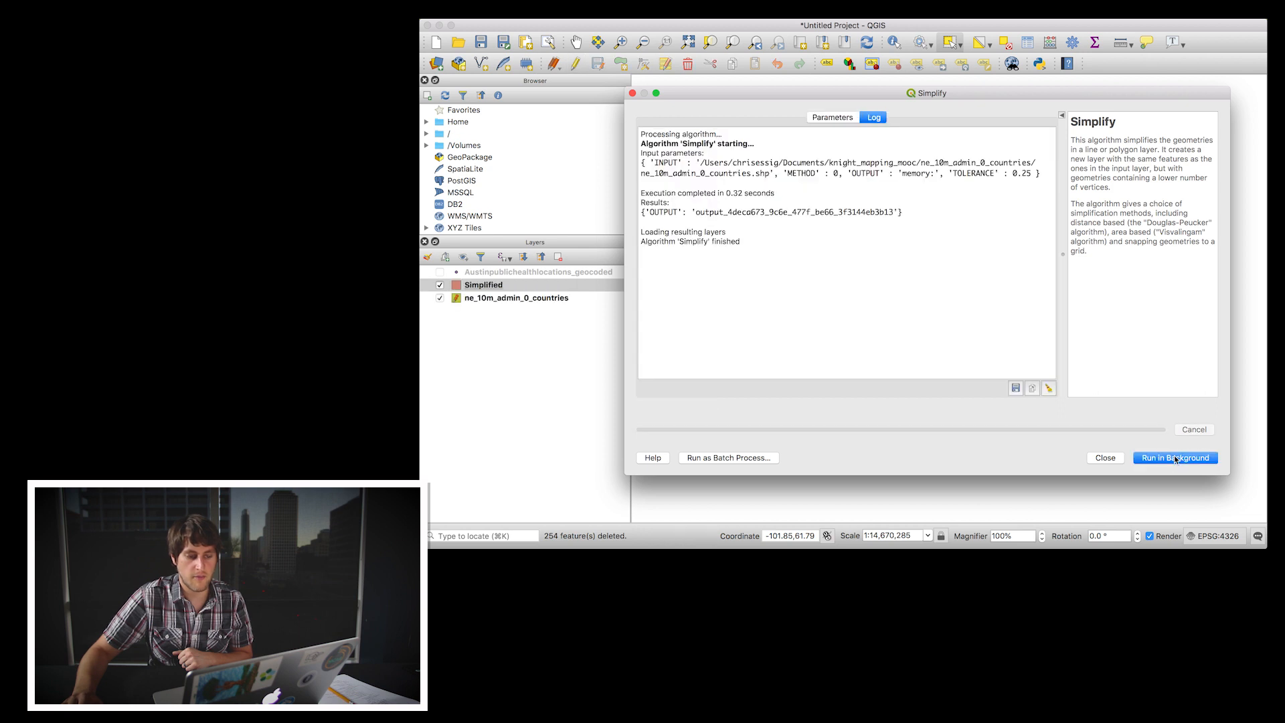
pyautogui.click(1095, 458)
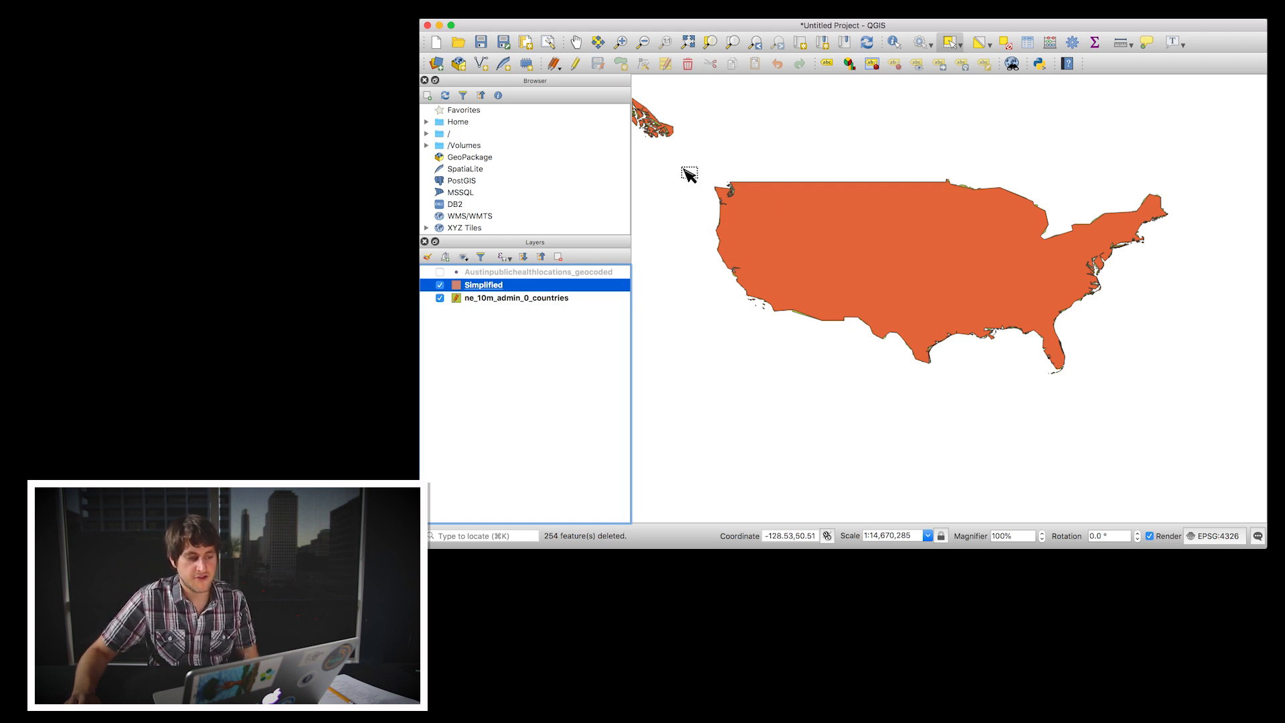
# Step: Compare the Simplified layer with the original outline along the southwestern US coast and border by toggling its visibility
pyautogui.scroll(-1, 689, 173)
pyautogui.click(823, 165)
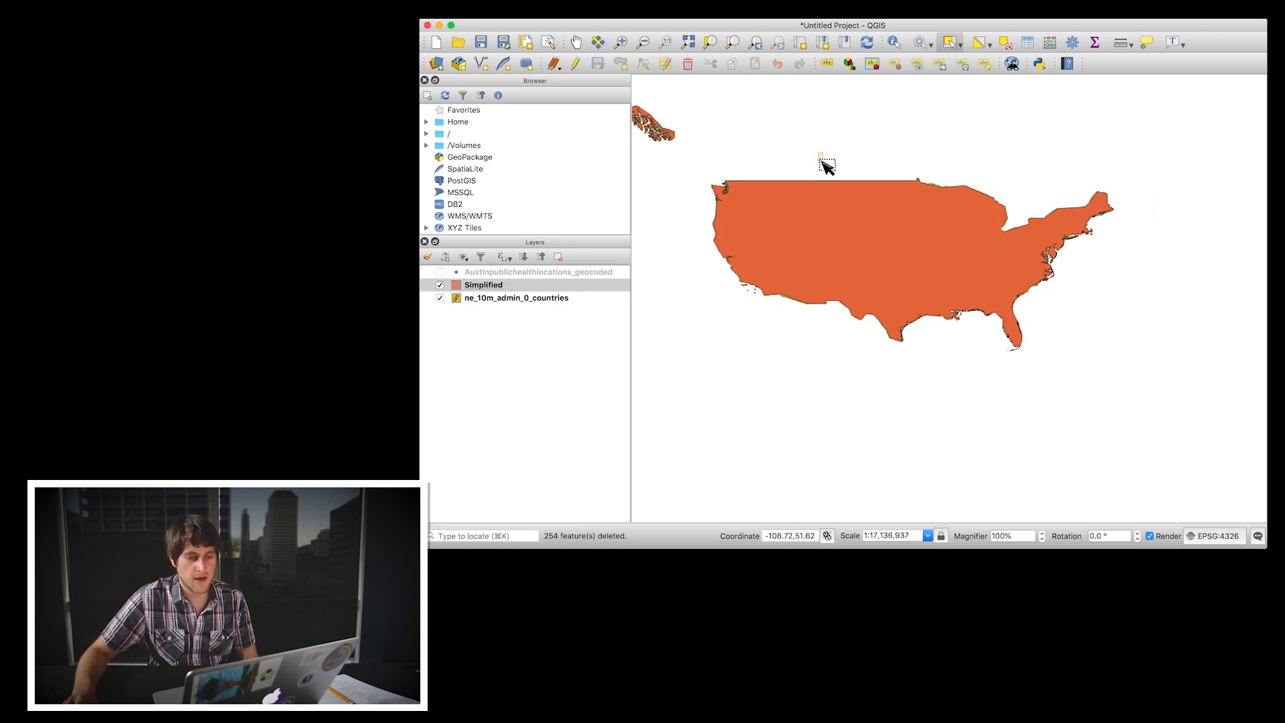
pyautogui.click(575, 42)
pyautogui.moveTo(773, 300); pyautogui.dragTo(805, 293)
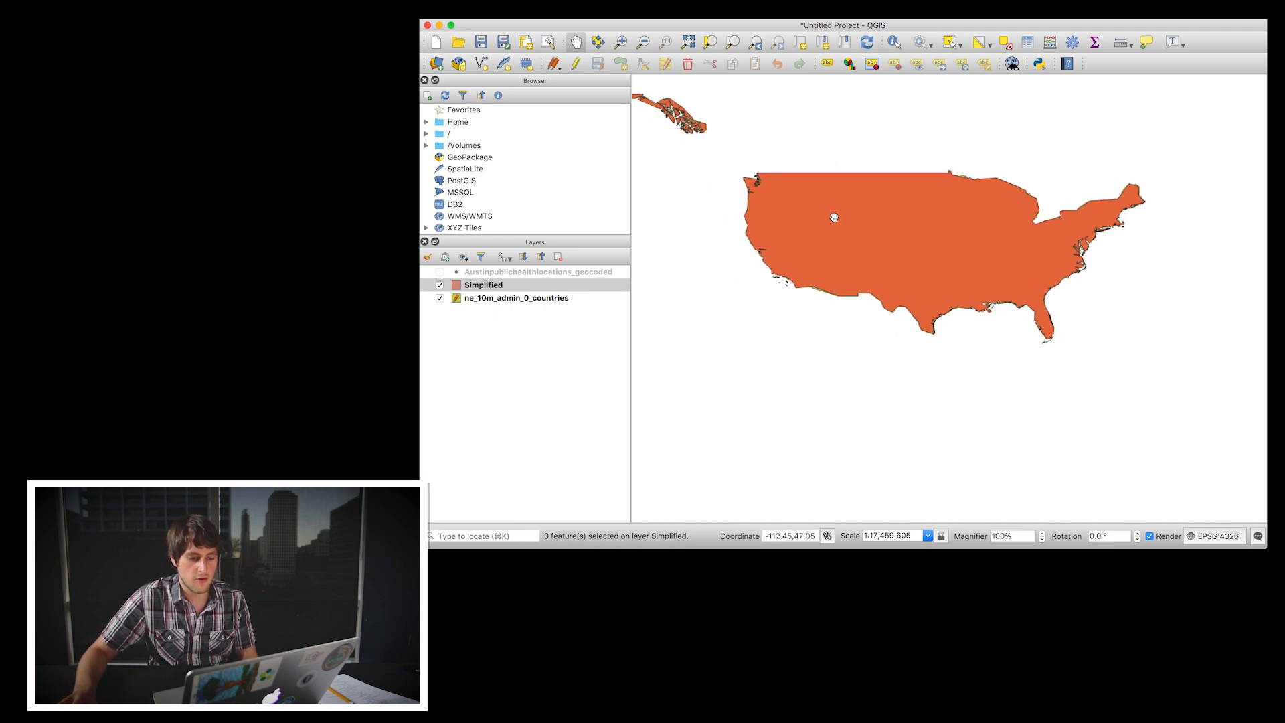
pyautogui.scroll(3, 805, 293)
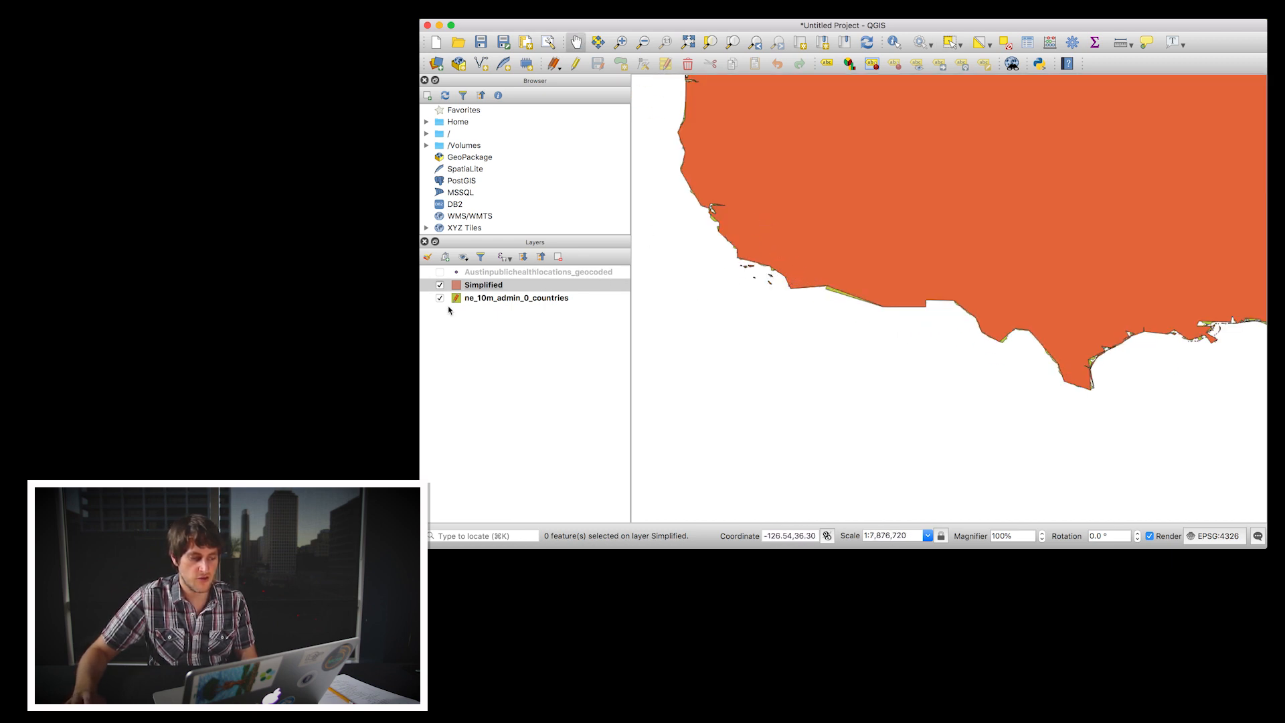
pyautogui.click(486, 288)
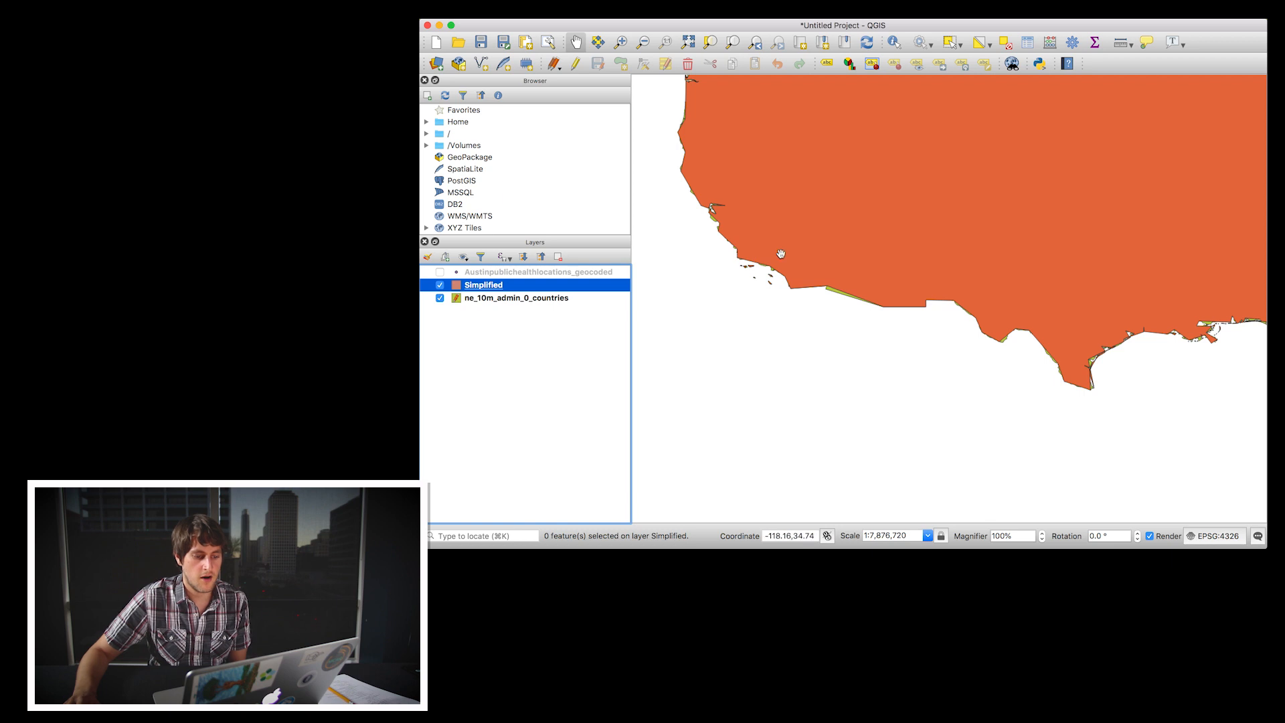
pyautogui.click(439, 286)
pyautogui.click(439, 286)
pyautogui.click(439, 285)
pyautogui.click(439, 286)
pyautogui.click(440, 286)
pyautogui.click(439, 285)
pyautogui.click(440, 286)
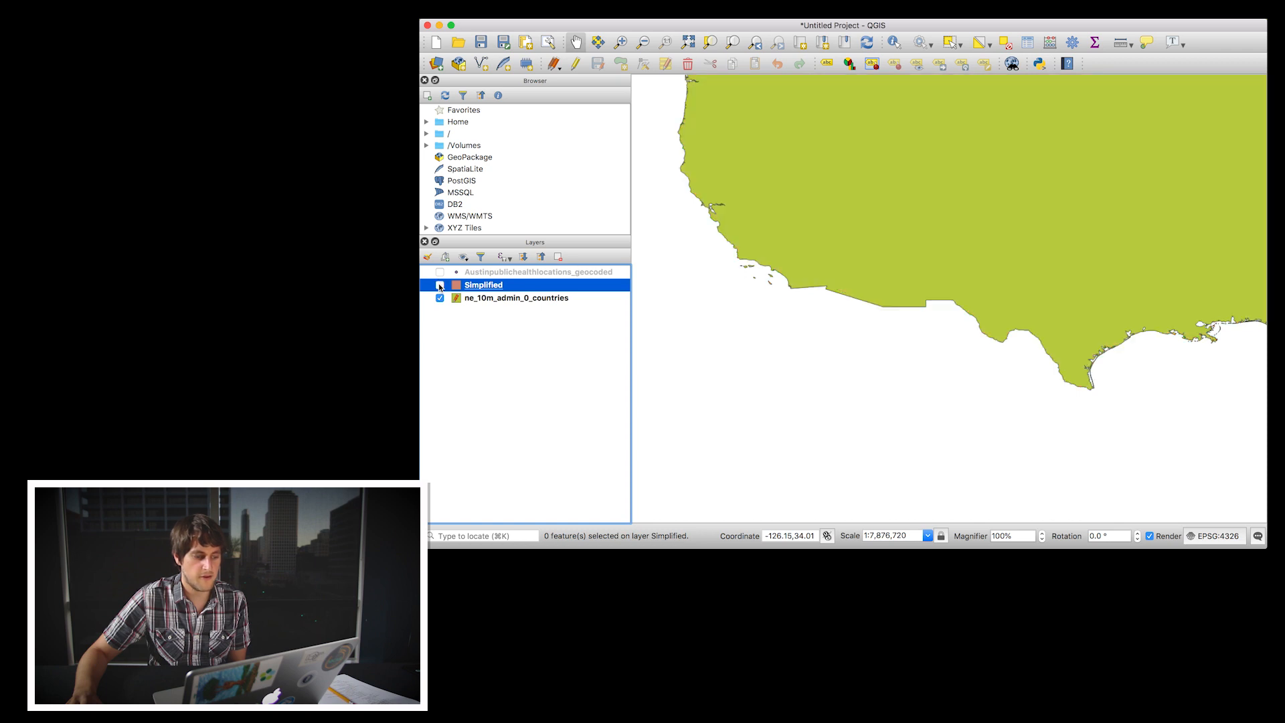
pyautogui.click(439, 285)
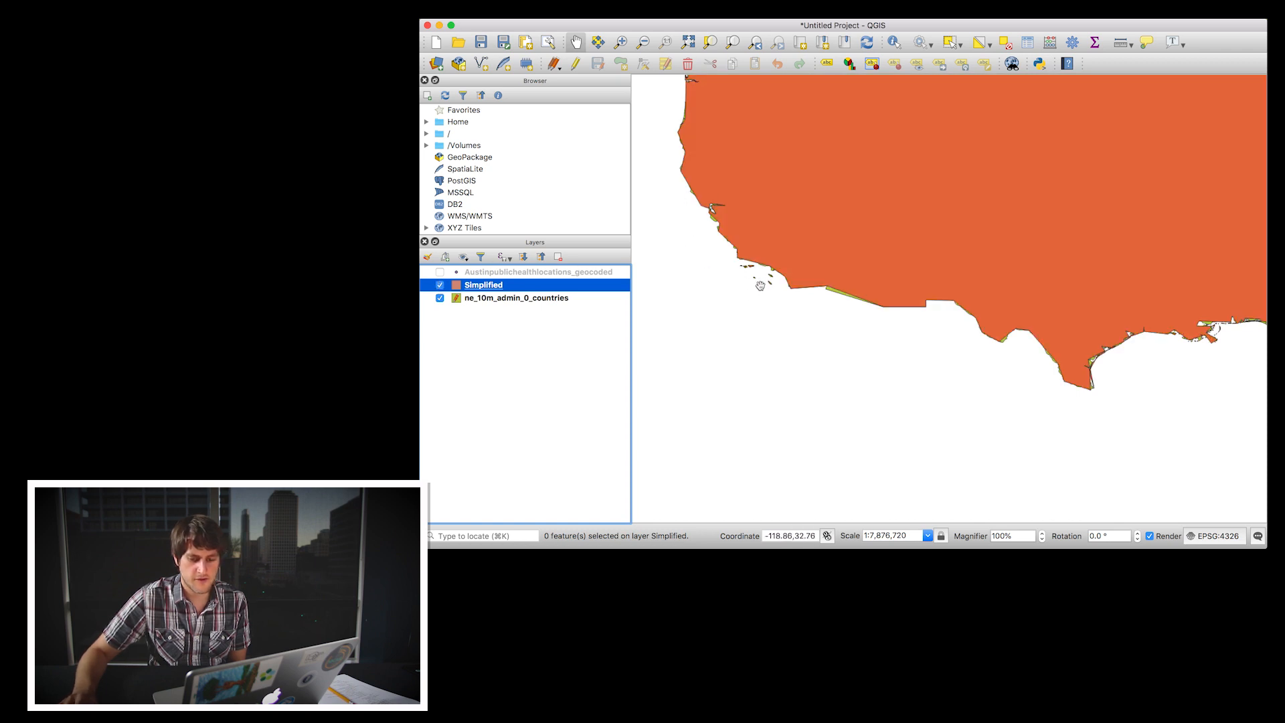
# Step: Examine the Texas Gulf coast up close, switching the Simplified layer off and on to compare the shoreline detail
pyautogui.moveTo(855, 302); pyautogui.dragTo(711, 304)
pyautogui.scroll(5, 970, 364)
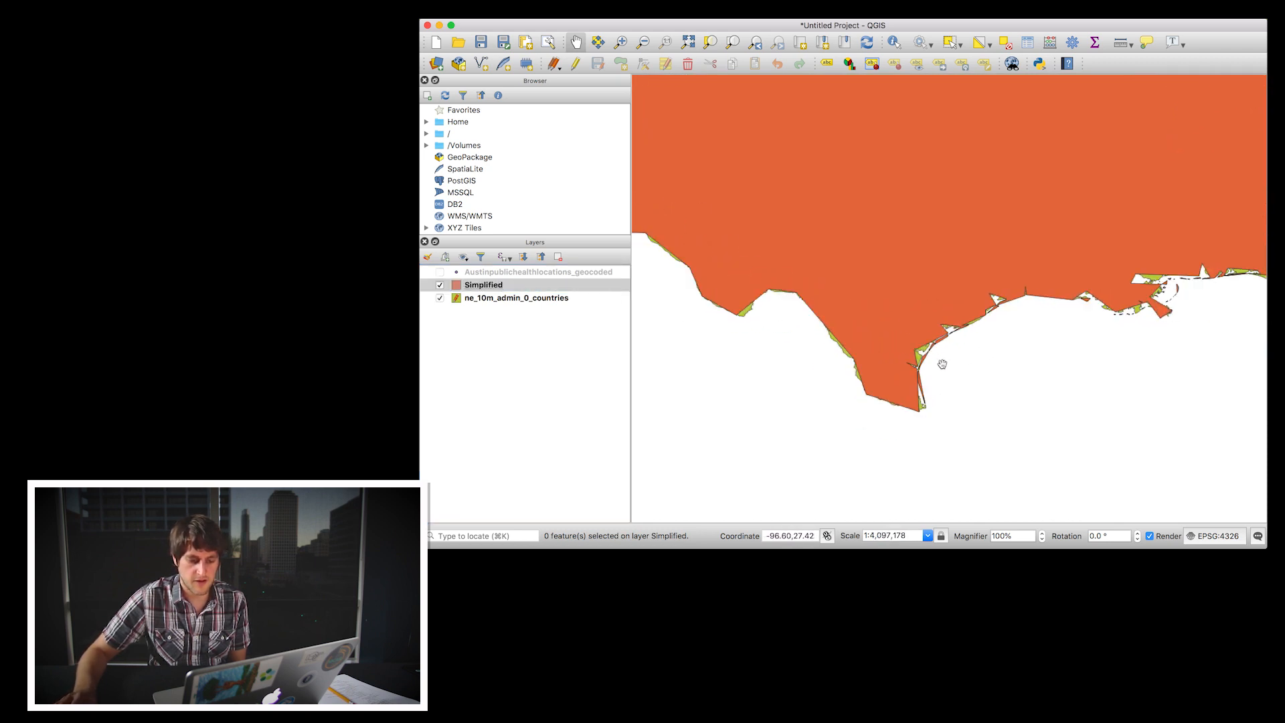
pyautogui.scroll(2, 930, 360)
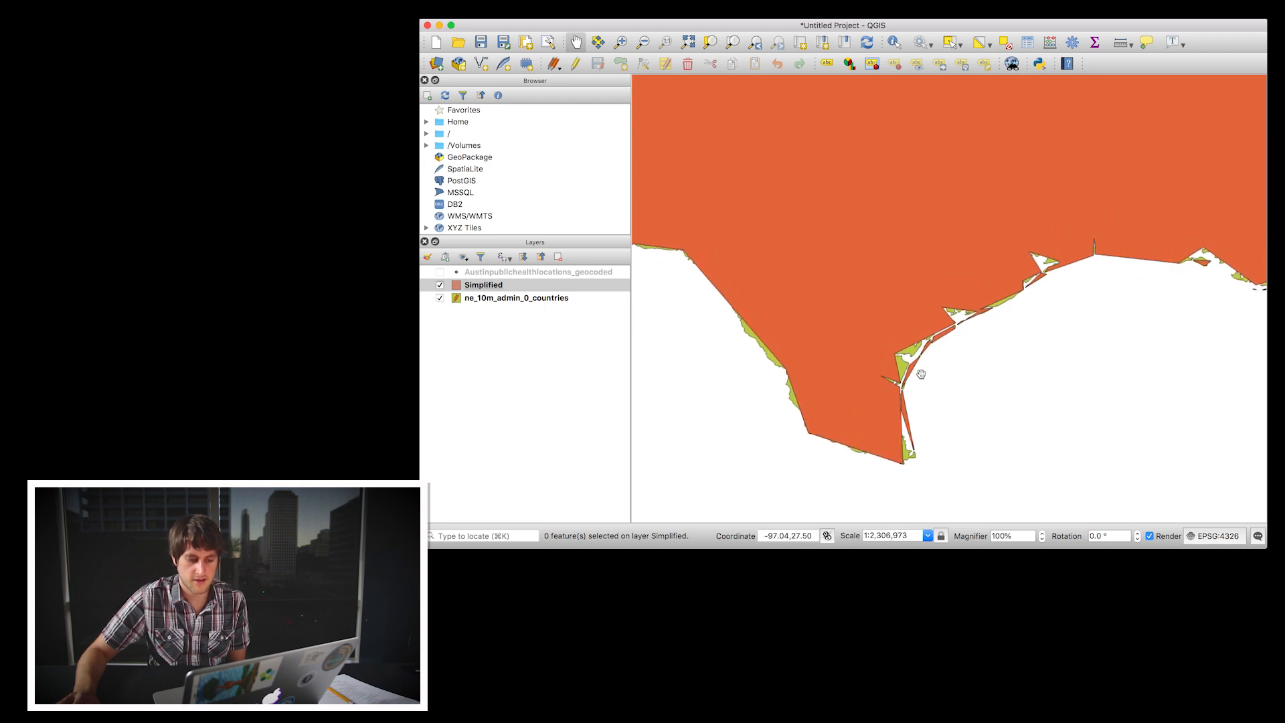
pyautogui.scroll(-1, 921, 374)
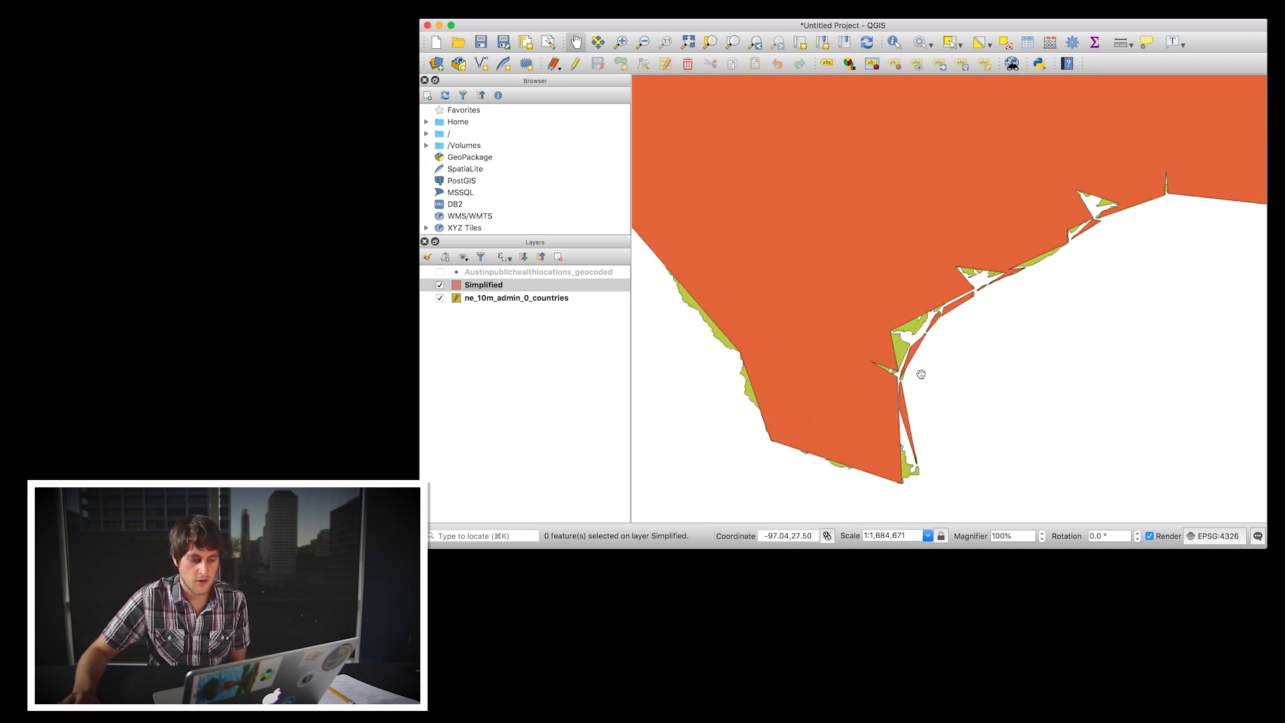
pyautogui.click(440, 286)
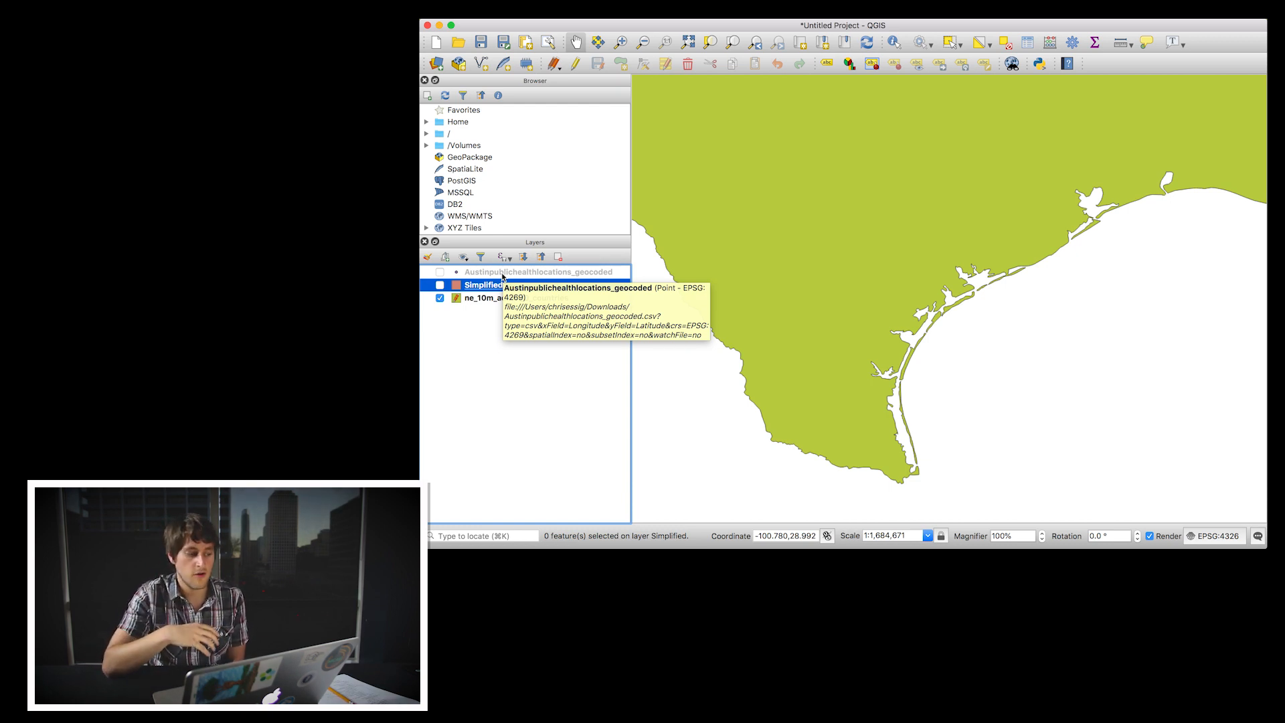
pyautogui.click(439, 286)
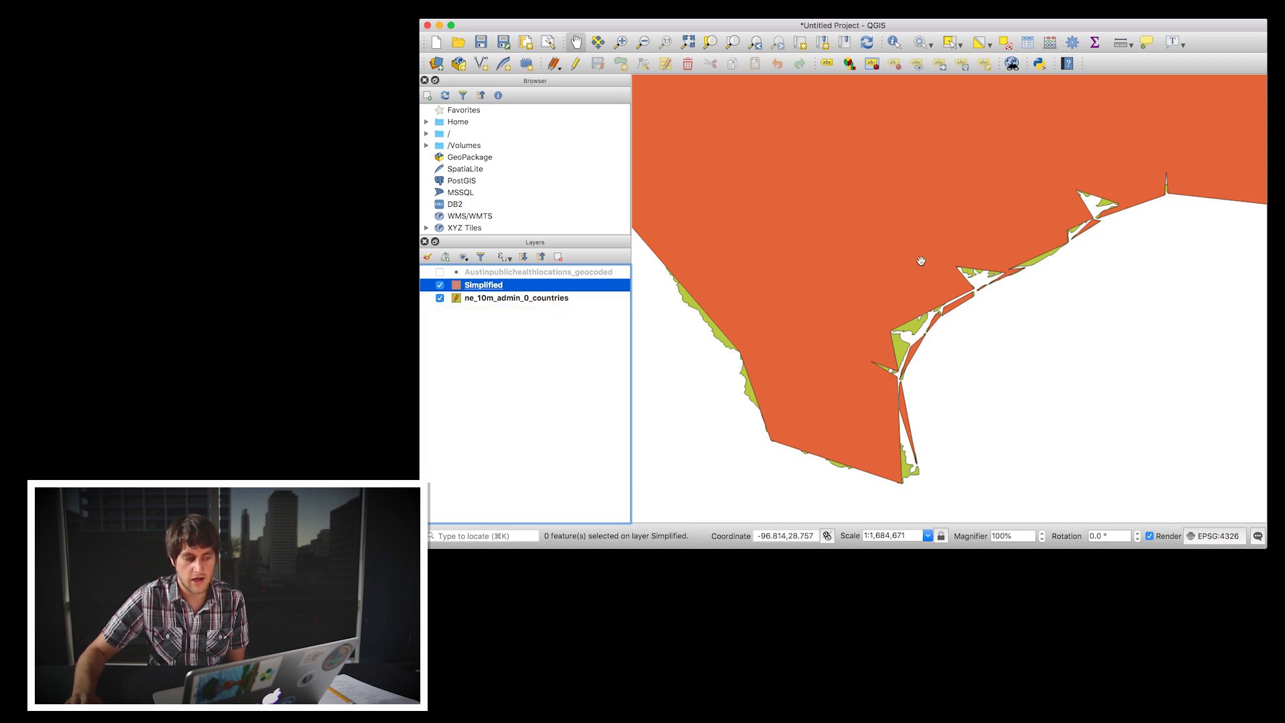
pyautogui.click(440, 286)
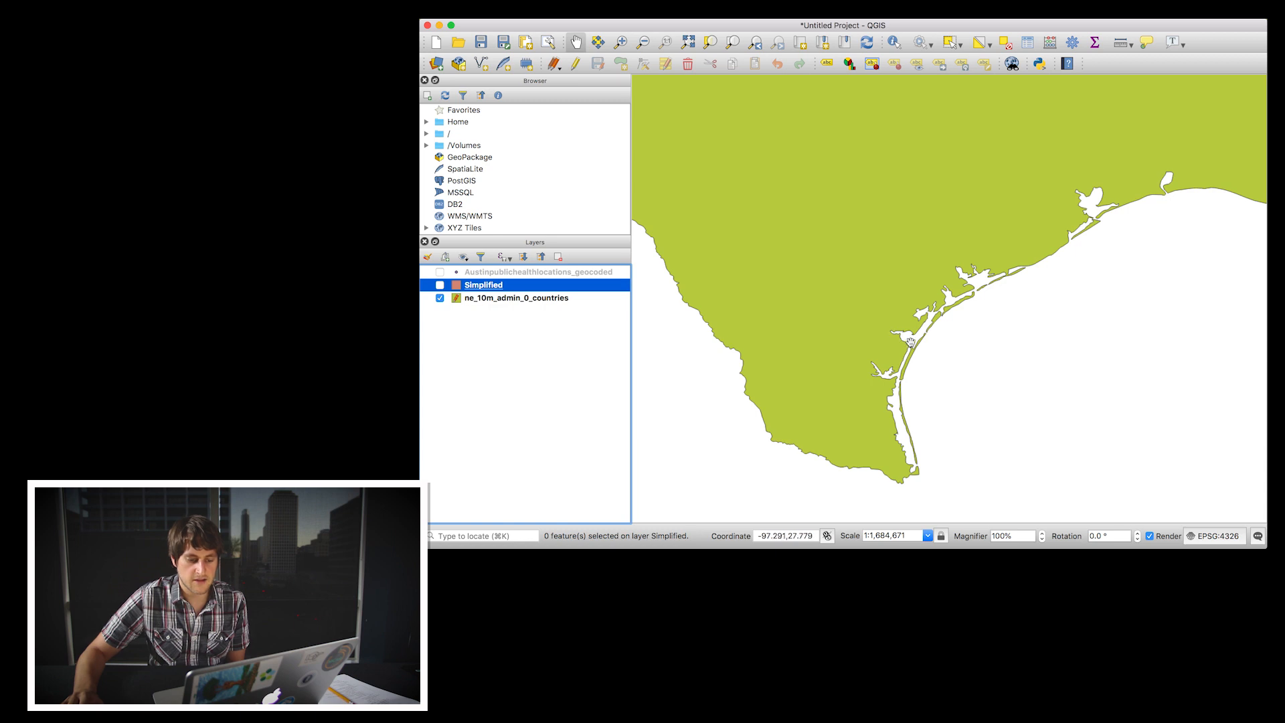
pyautogui.click(440, 286)
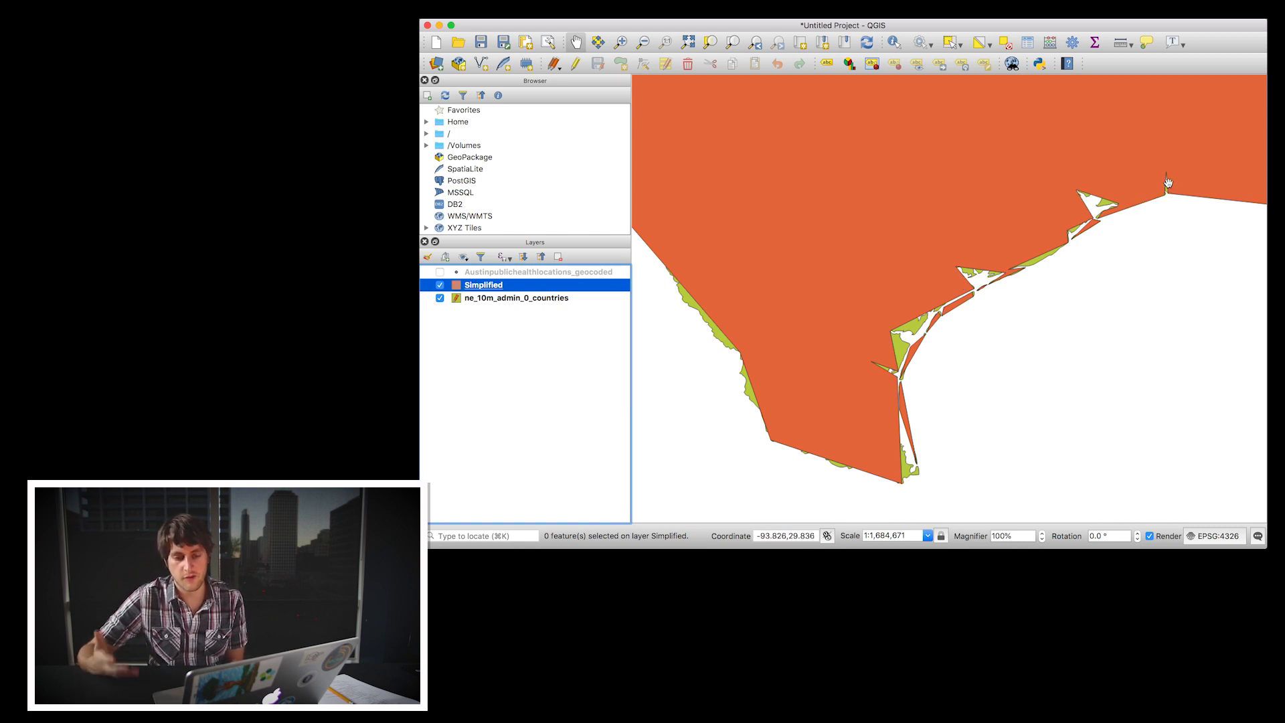
# Step: Hide the ne_10m_admin_0_countries layer and review the simplified outline of the whole contiguous United States
pyautogui.scroll(-3, 944, 130)
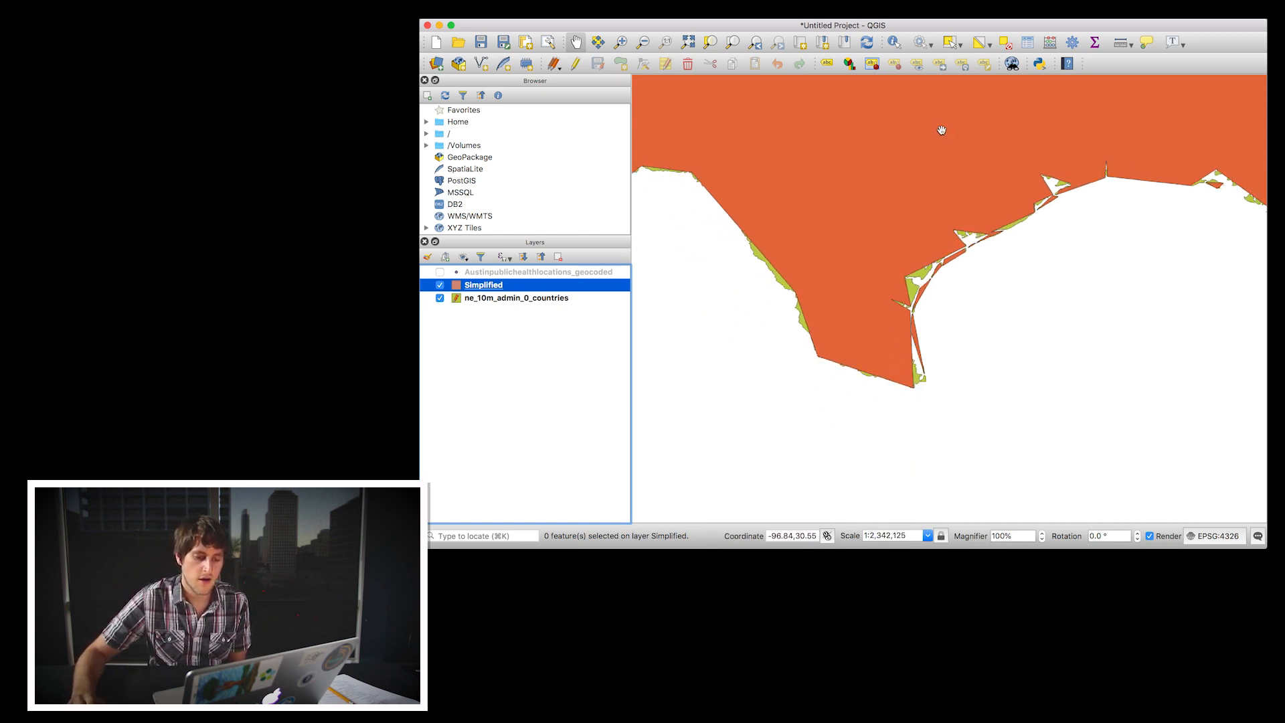
pyautogui.scroll(-2, 848, 123)
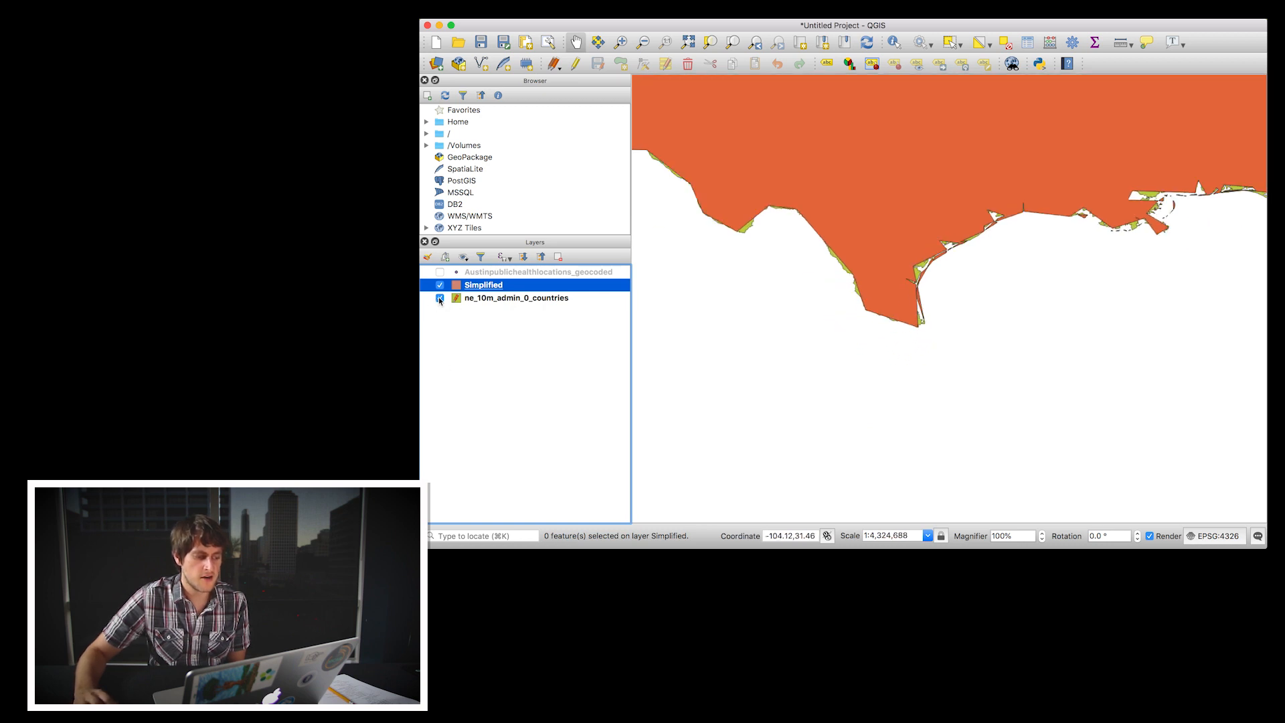
pyautogui.click(439, 298)
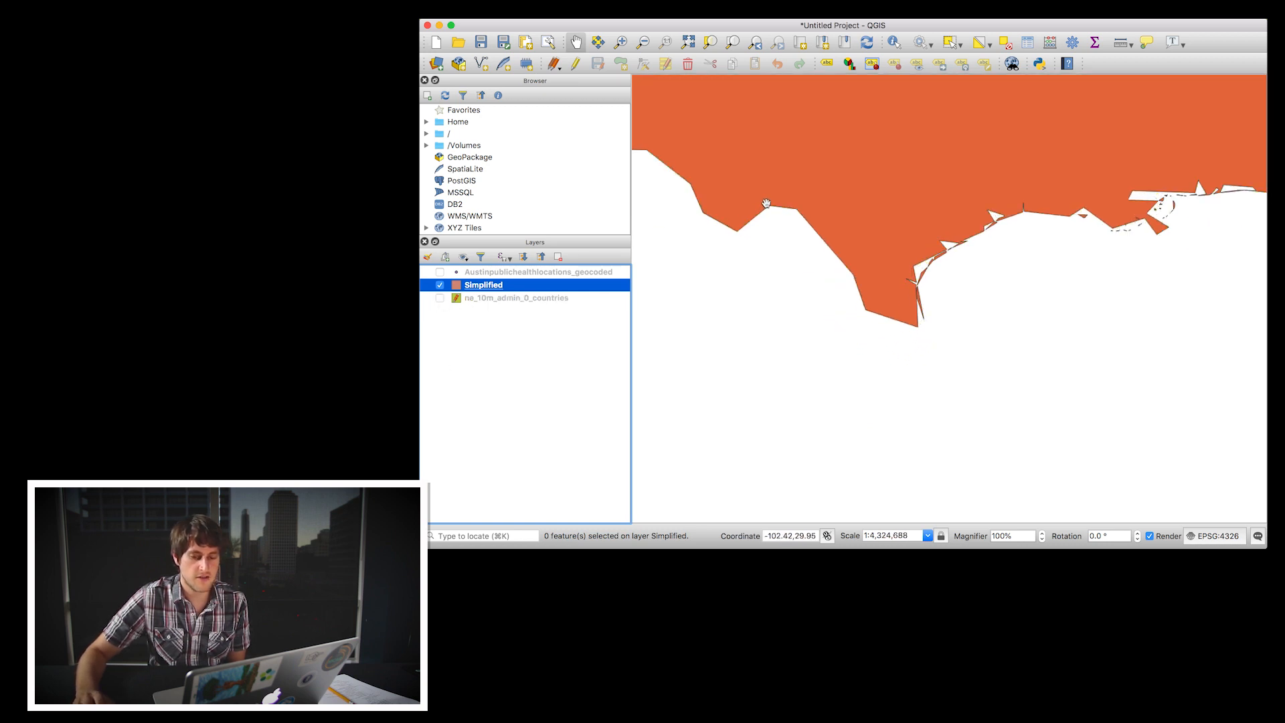
pyautogui.scroll(-5, 763, 201)
pyautogui.moveTo(779, 175); pyautogui.dragTo(862, 296)
pyautogui.scroll(-2, 862, 296)
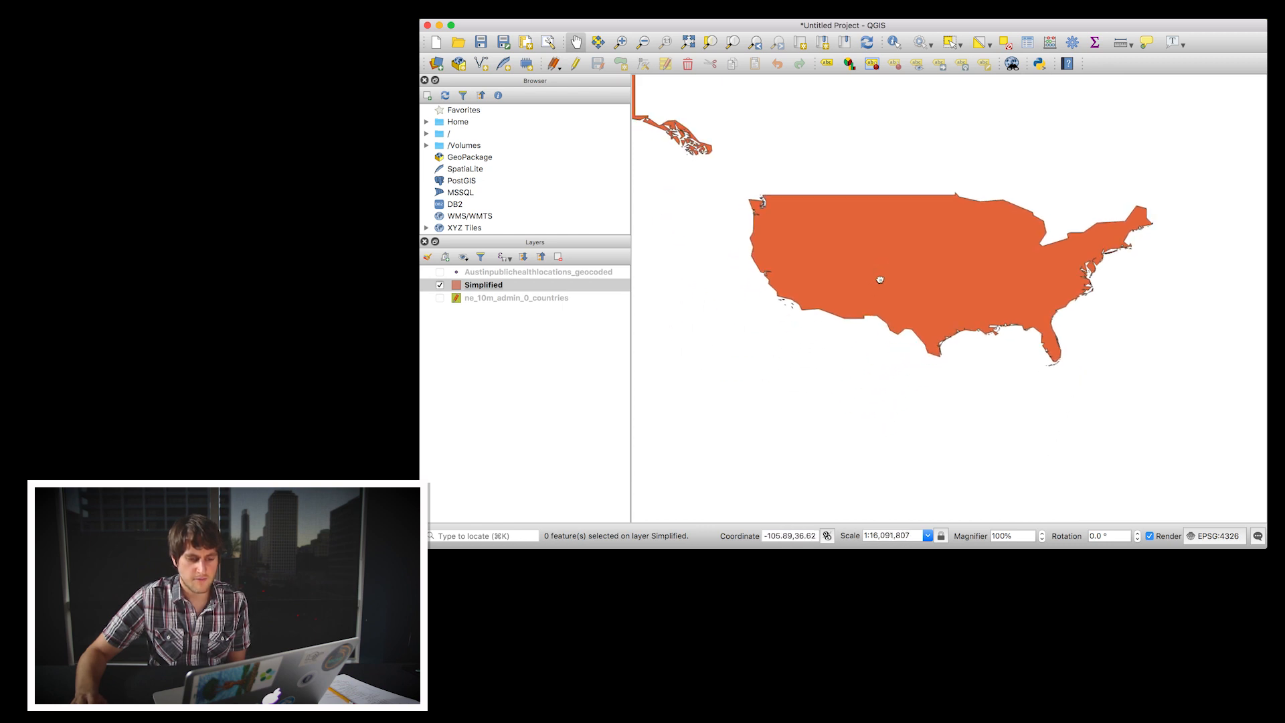
pyautogui.scroll(1, 891, 284)
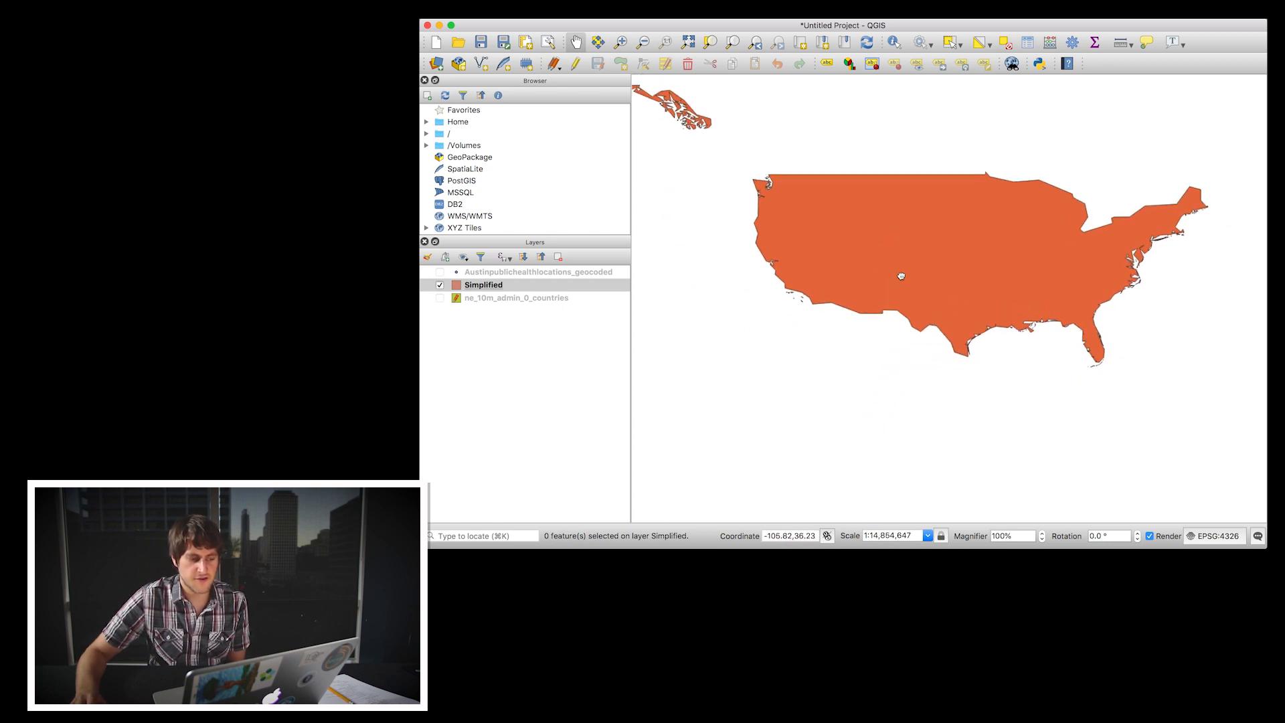
pyautogui.scroll(1, 901, 284)
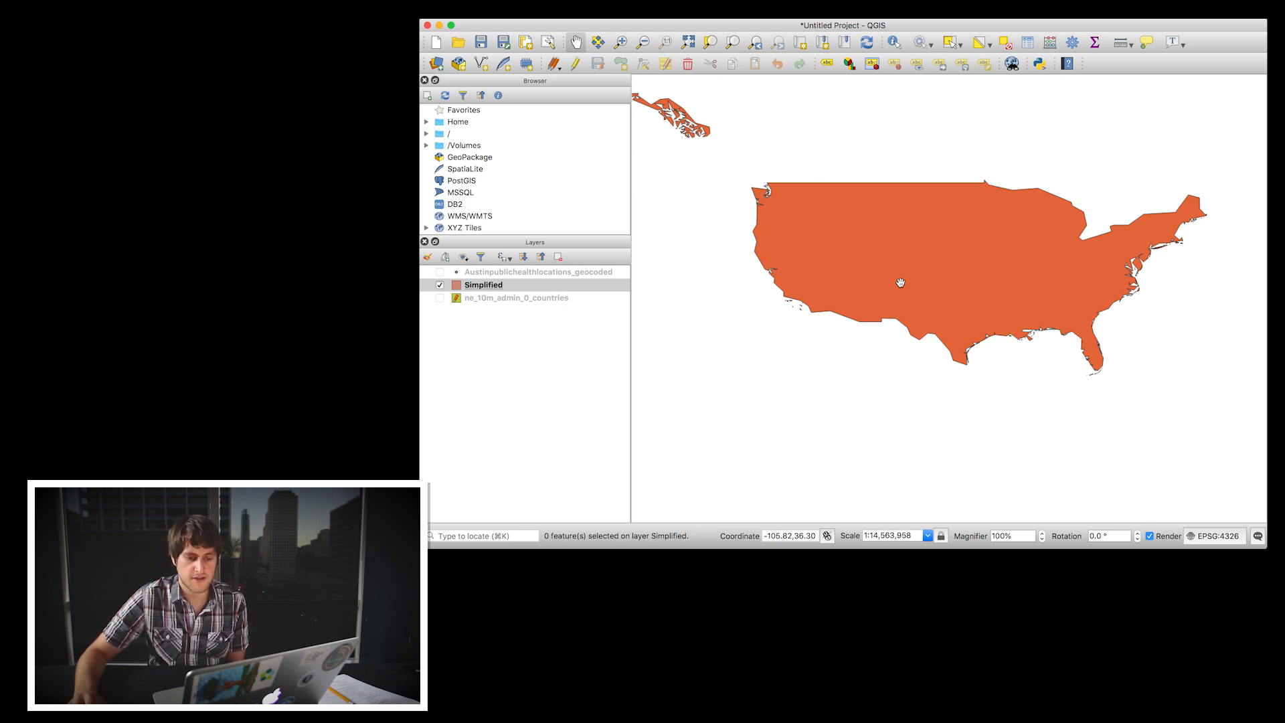
pyautogui.scroll(-1, 947, 300)
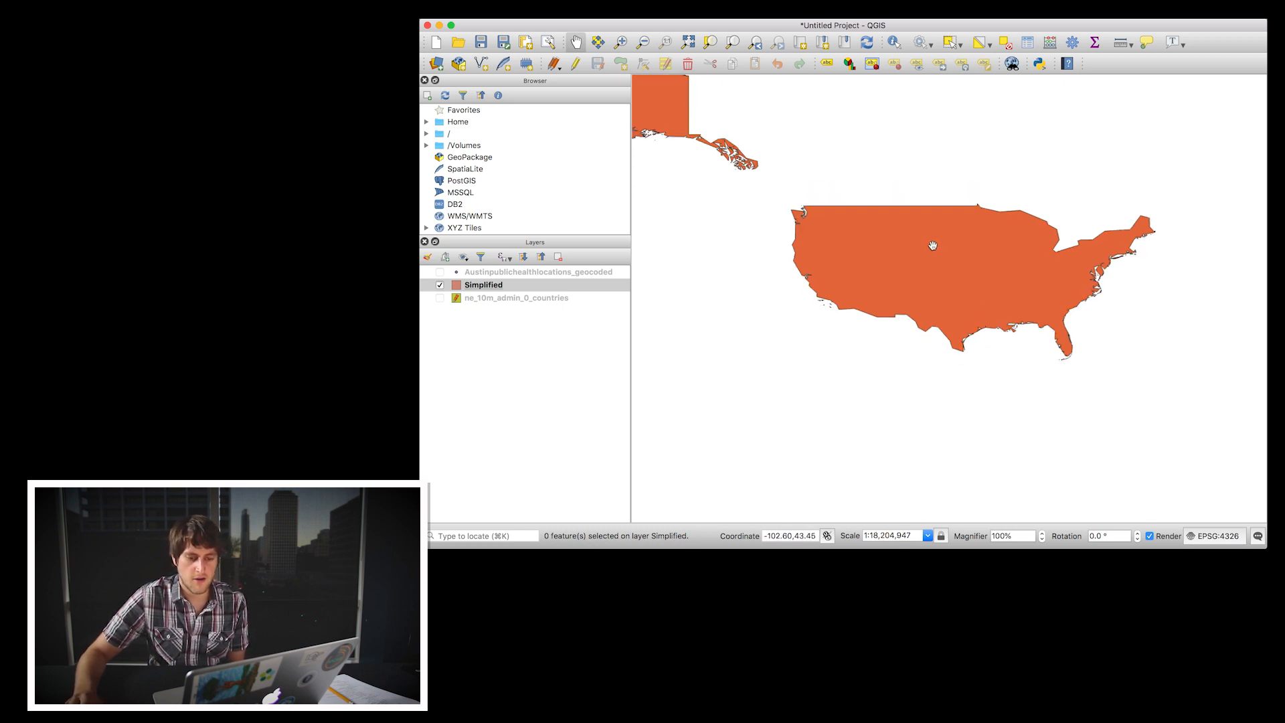
# Step: Review the simplified outline at smaller scales, taking in Alaska and Hawaii along with the contiguous United States
pyautogui.scroll(3, 1000, 291)
pyautogui.scroll(-3, 1000, 291)
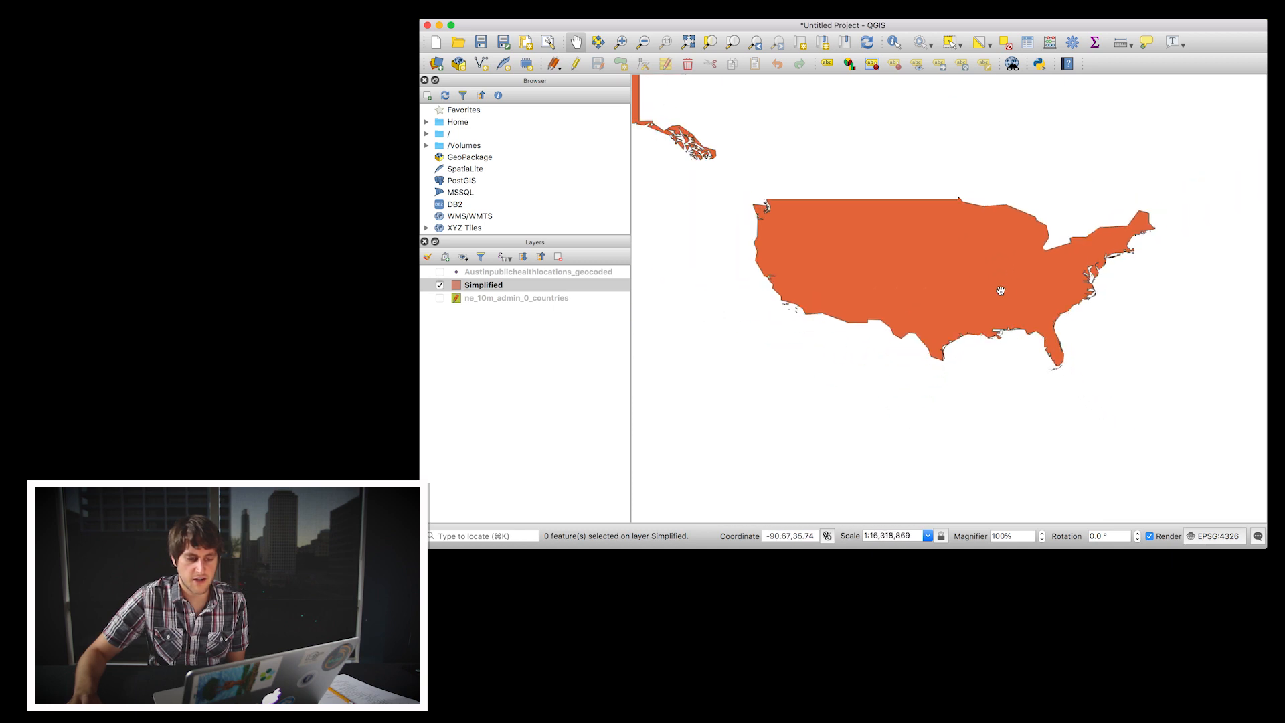
pyautogui.moveTo(1000, 291); pyautogui.dragTo(1033, 297)
pyautogui.scroll(-6, 1033, 298)
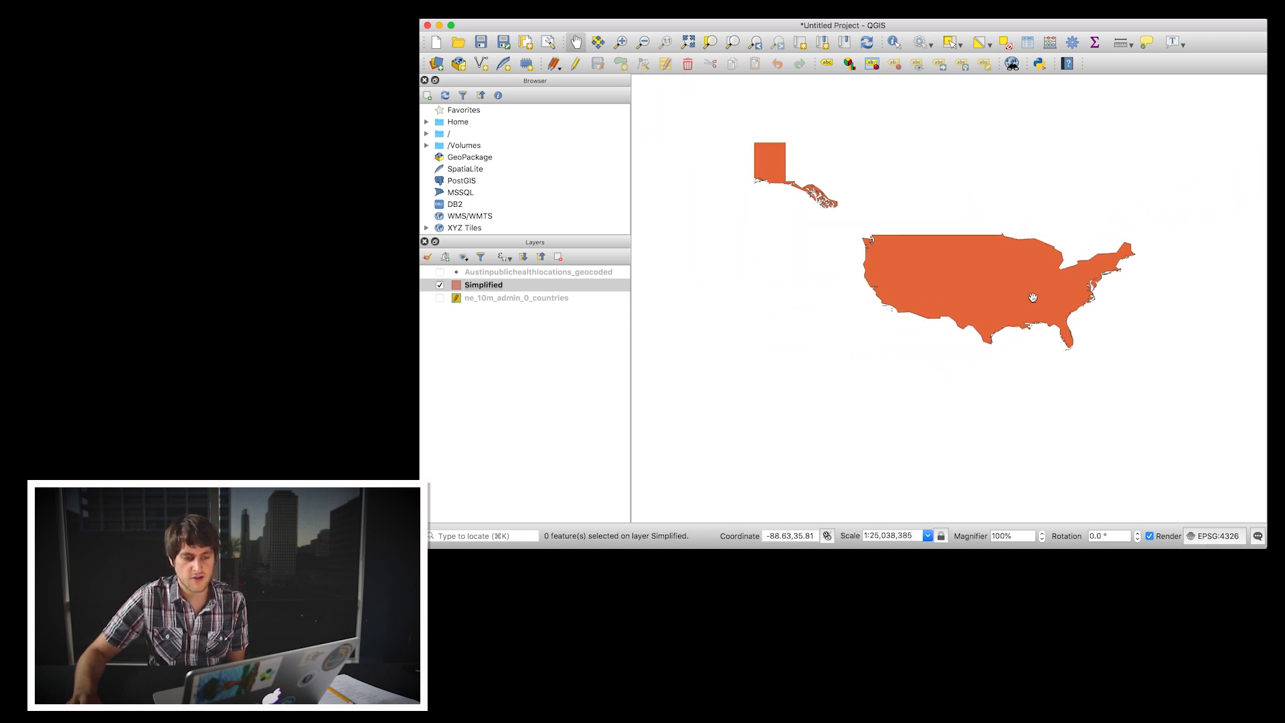
pyautogui.moveTo(1015, 298); pyautogui.dragTo(969, 300)
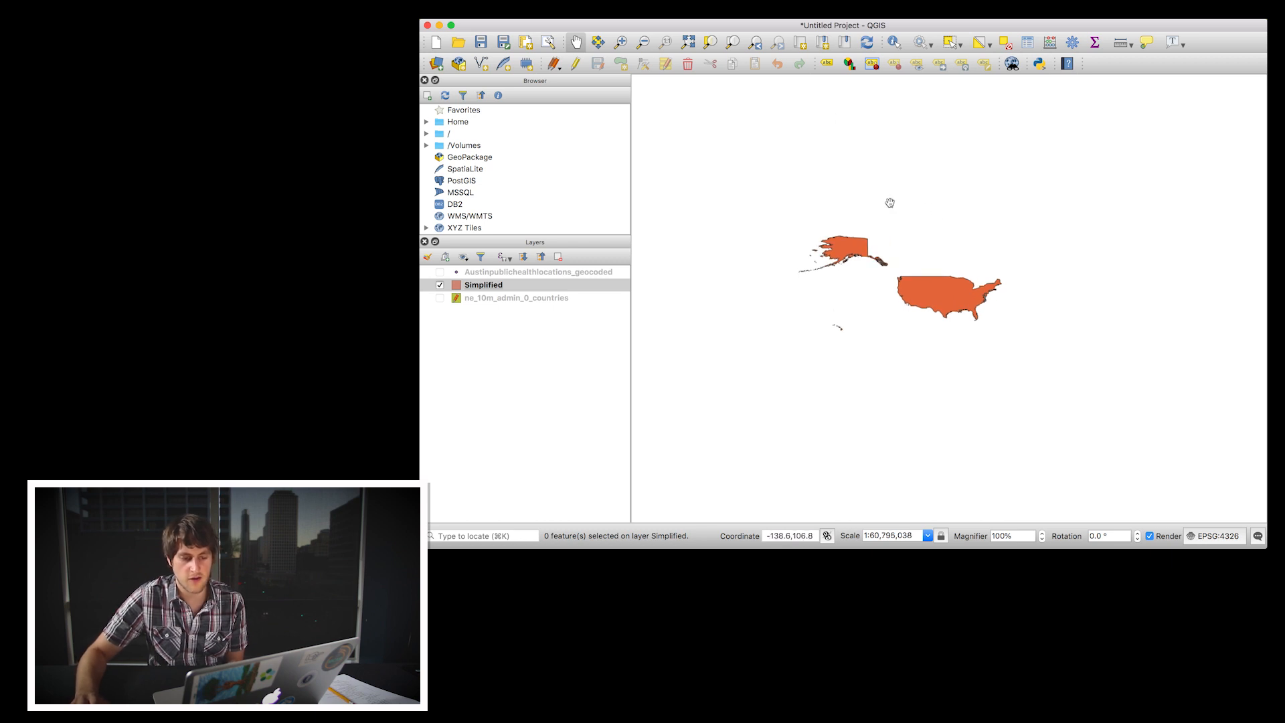
pyautogui.scroll(2, 951, 241)
pyautogui.moveTo(946, 342); pyautogui.dragTo(948, 296)
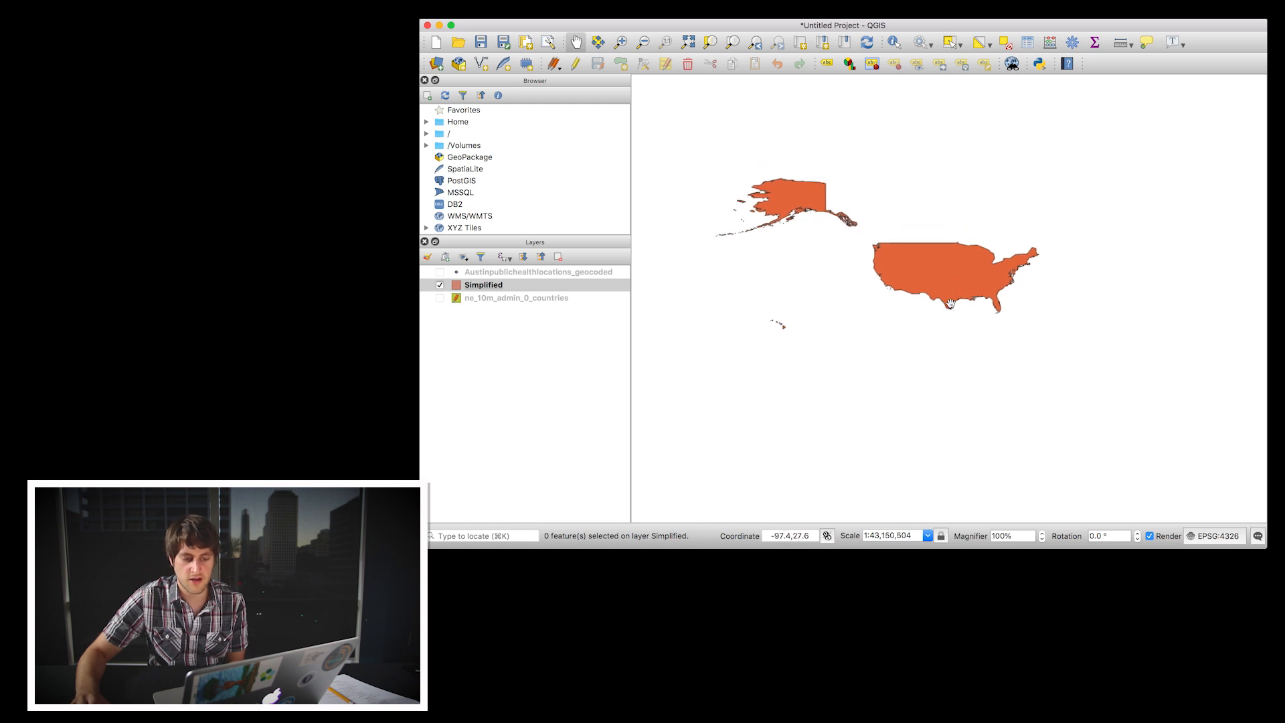
pyautogui.scroll(4, 949, 300)
pyautogui.scroll(-3, 951, 304)
pyautogui.moveTo(909, 226); pyautogui.dragTo(923, 288)
pyautogui.scroll(-1, 921, 280)
pyautogui.scroll(-2, 934, 298)
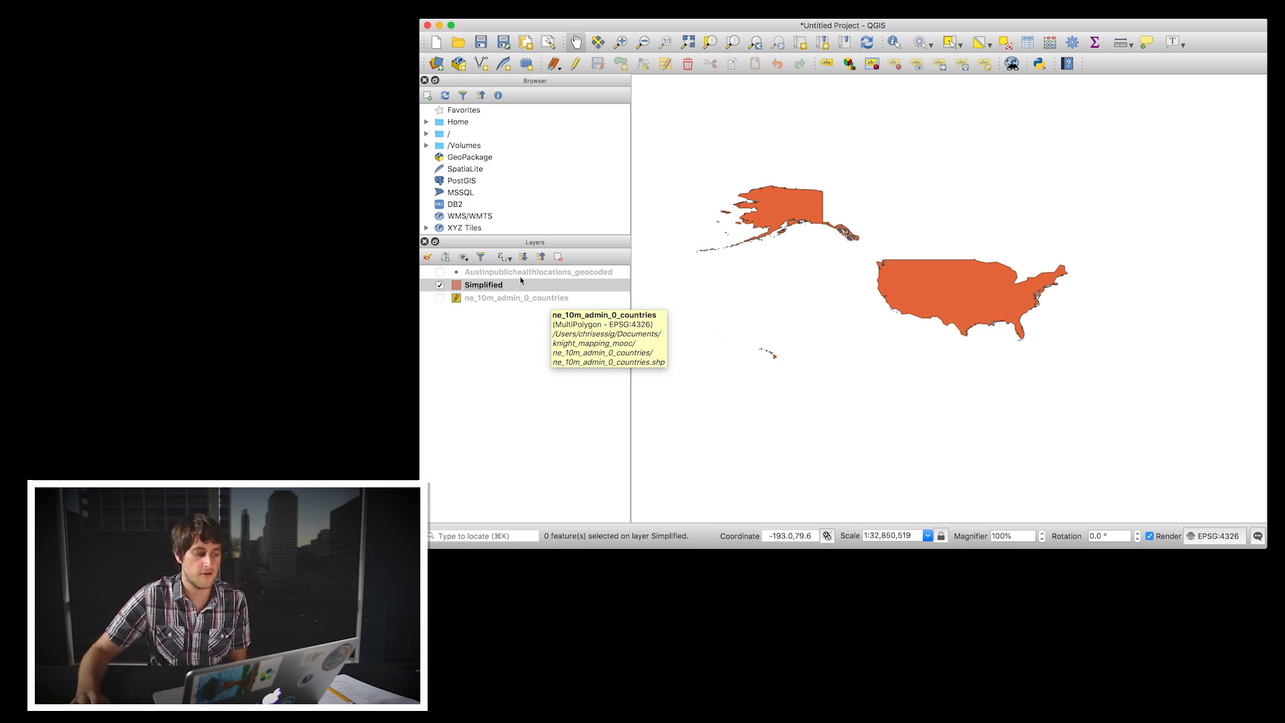
# Step: Export the Simplified layer as an ESRI Shapefile named us-simplified in the knight_mapping_mooc folder, adding the saved file to the map
pyautogui.click(506, 289)
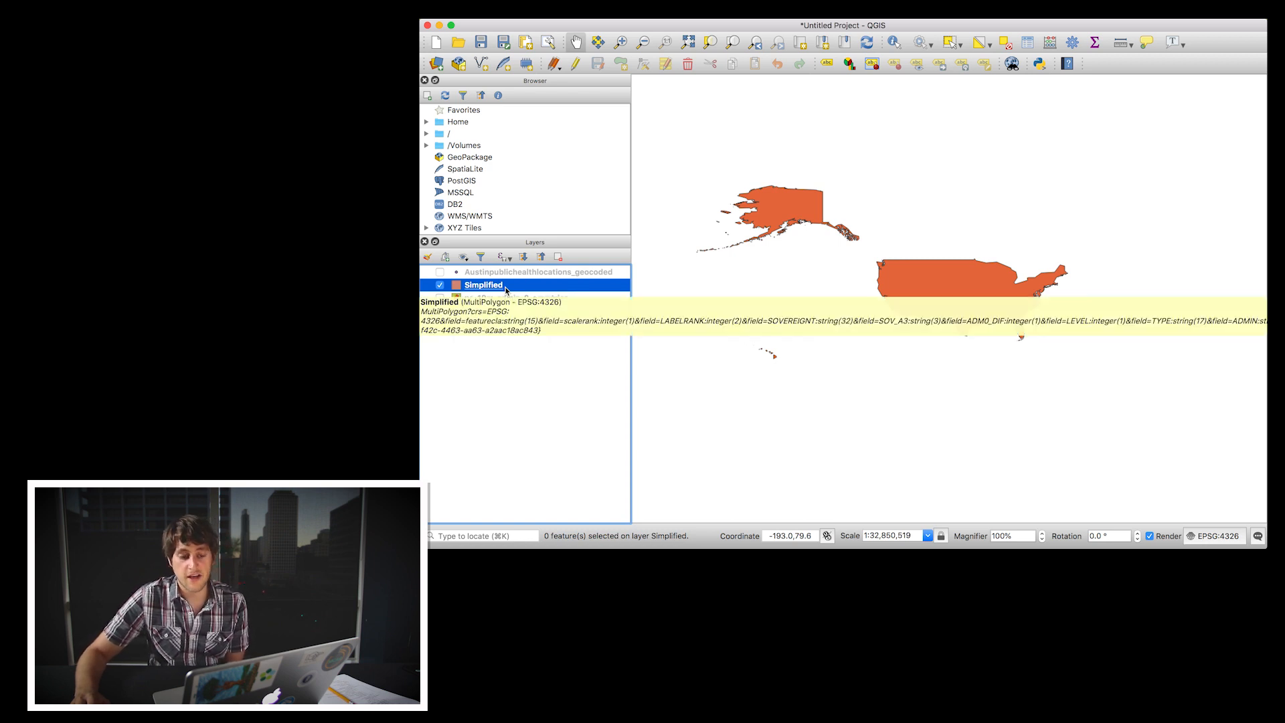
pyautogui.rightClick(510, 287)
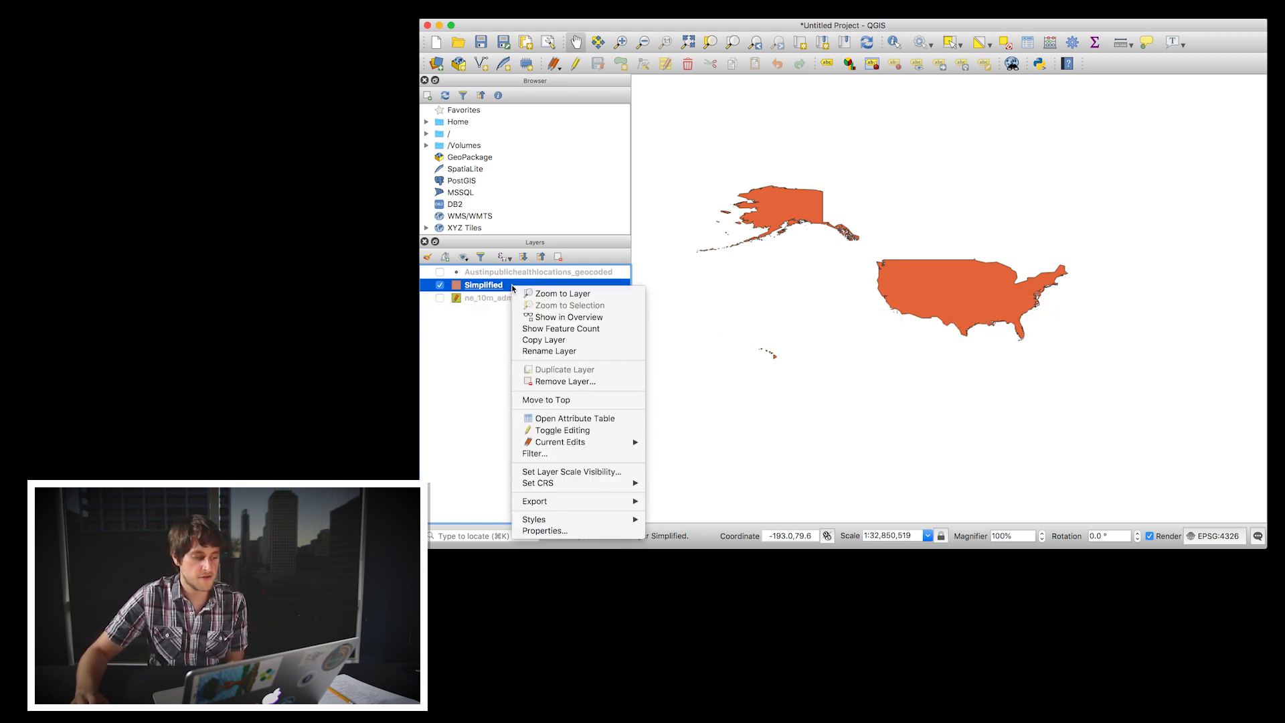
pyautogui.moveTo(585, 508)
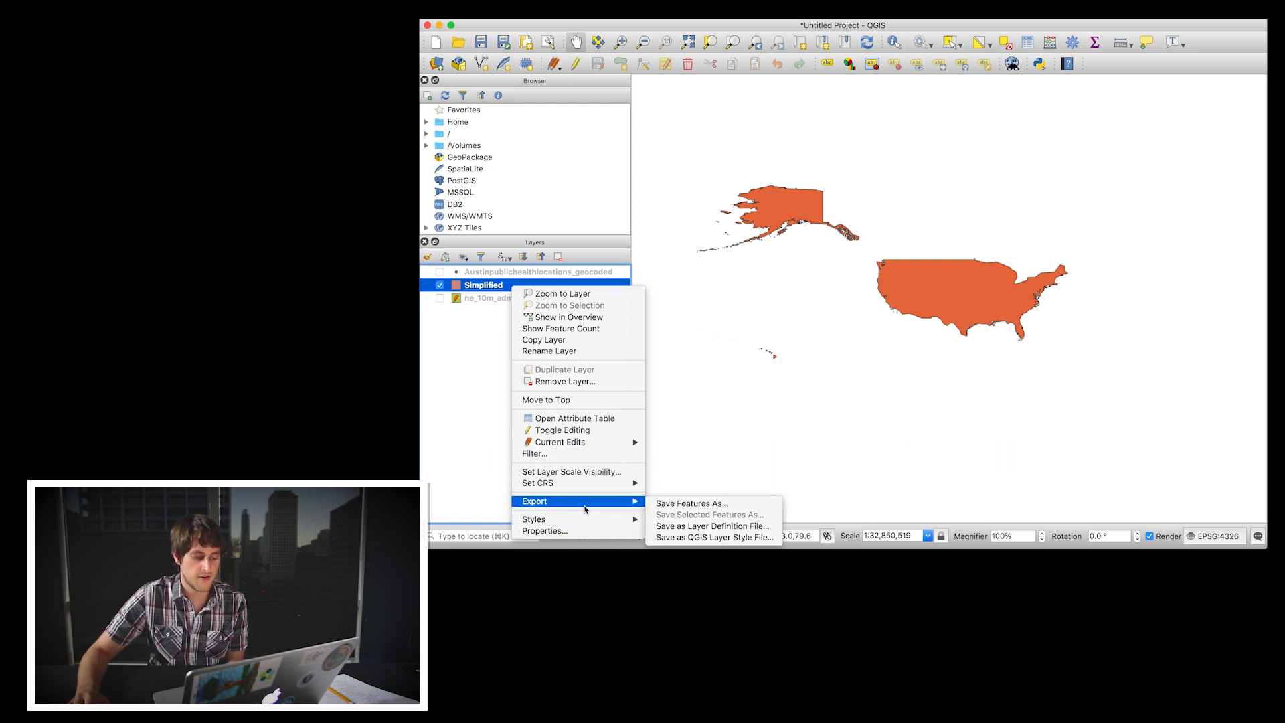
pyautogui.click(671, 507)
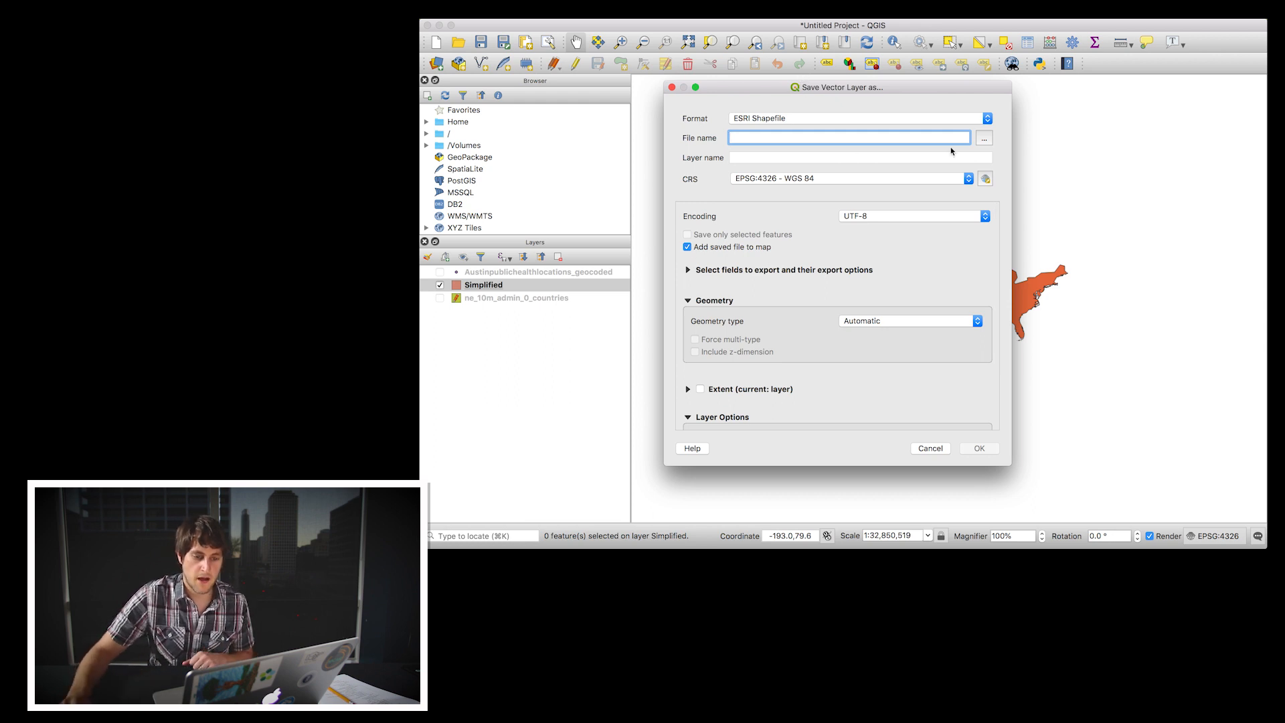
pyautogui.click(984, 138)
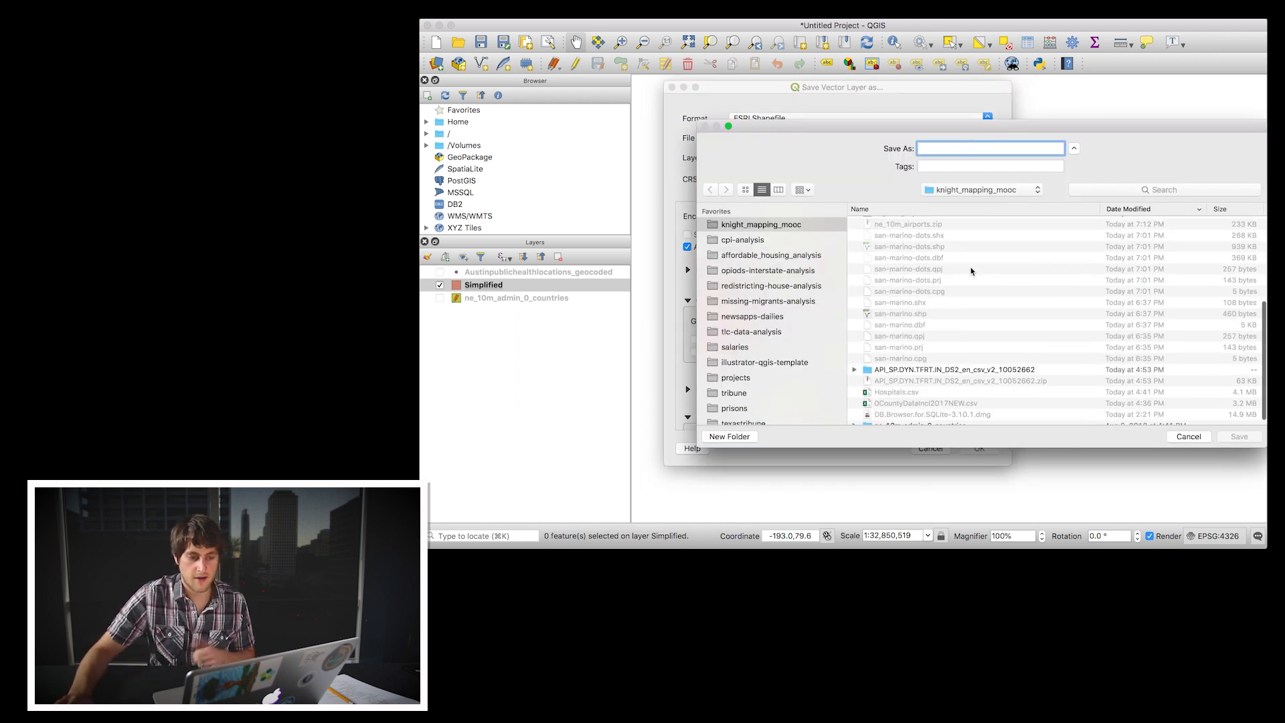
pyautogui.scroll(-5, 971, 271)
pyautogui.write('us-simplified')
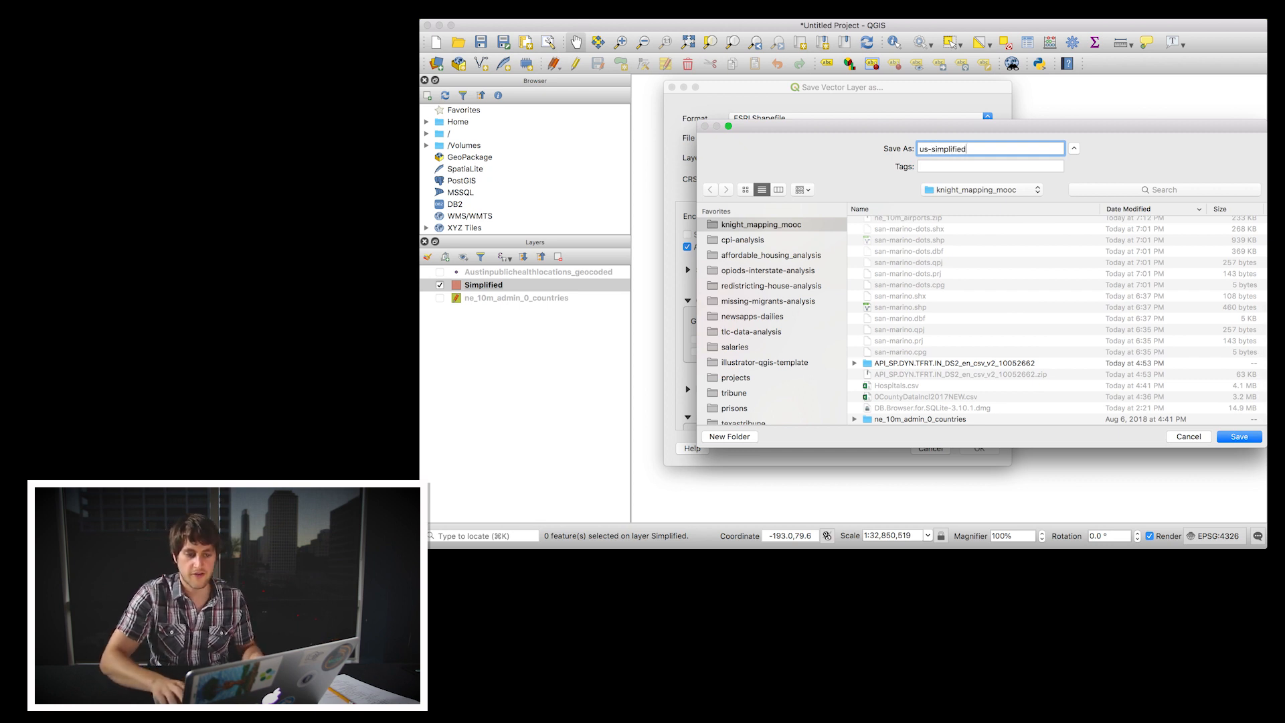
pyautogui.press('Return')
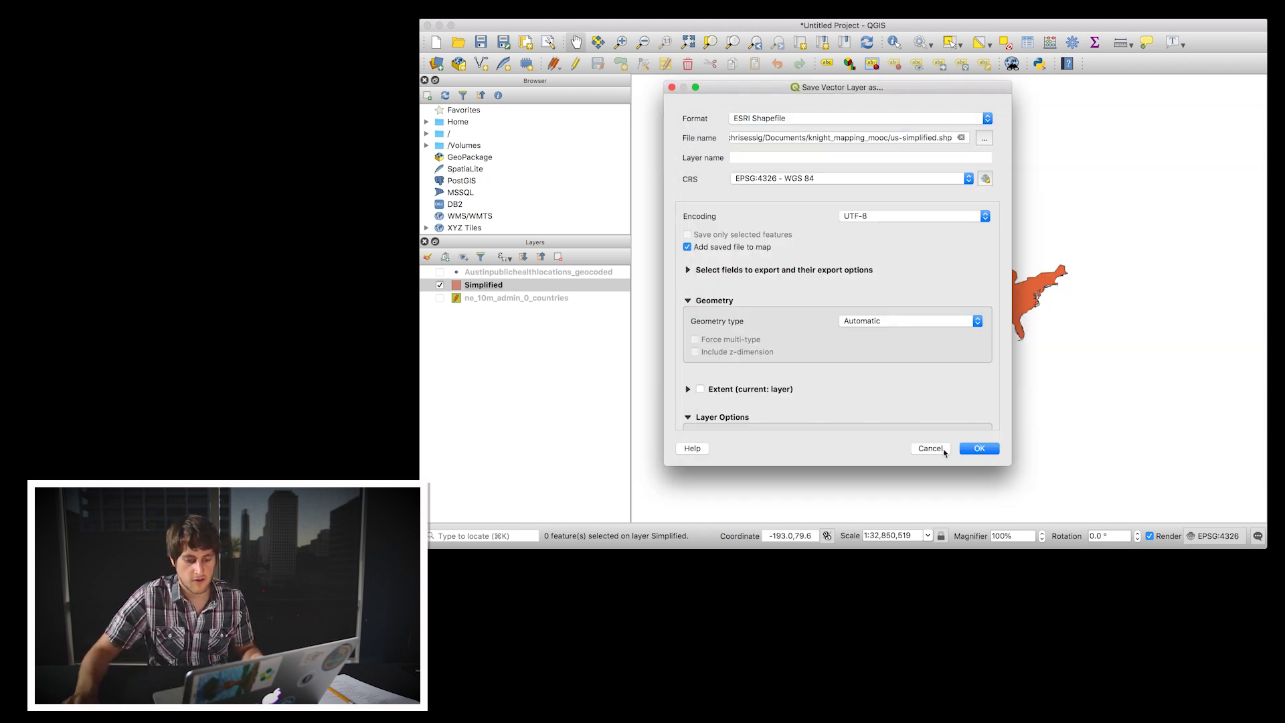
pyautogui.click(977, 448)
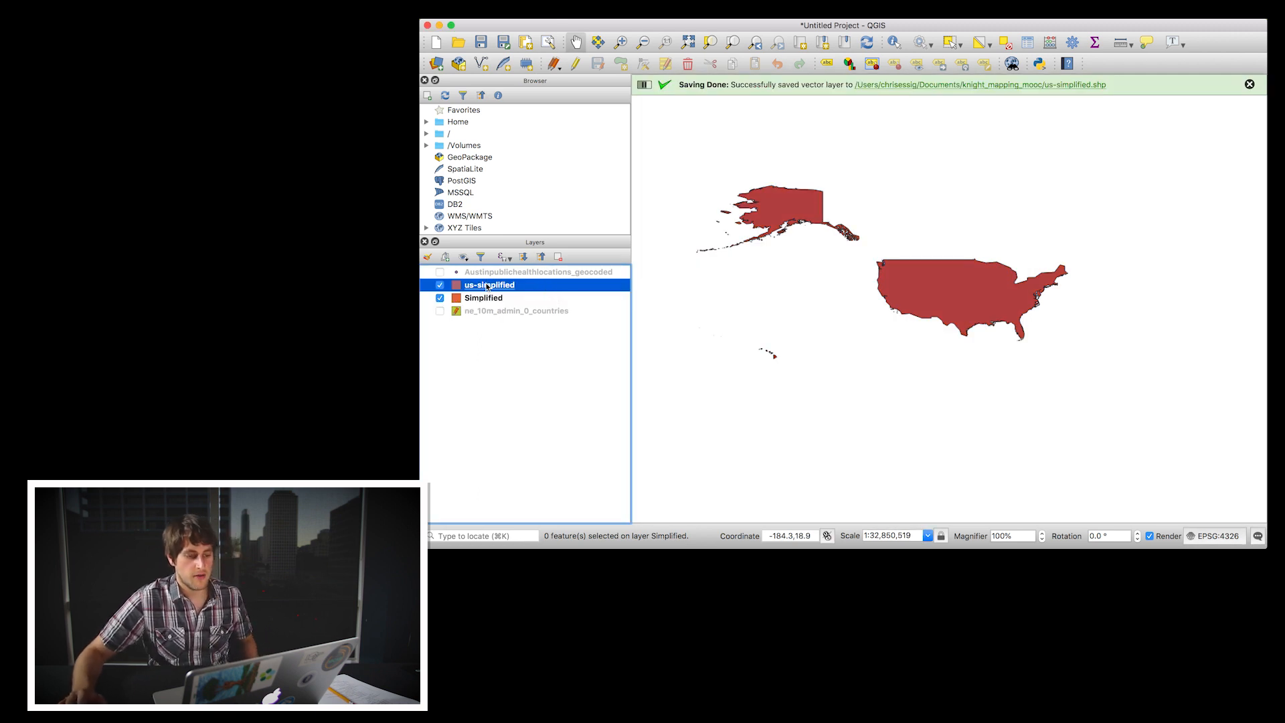
# Step: Save the project under the name us as a QGZ file in the knight_mapping_mooc folder
pyautogui.moveTo(647, 22)
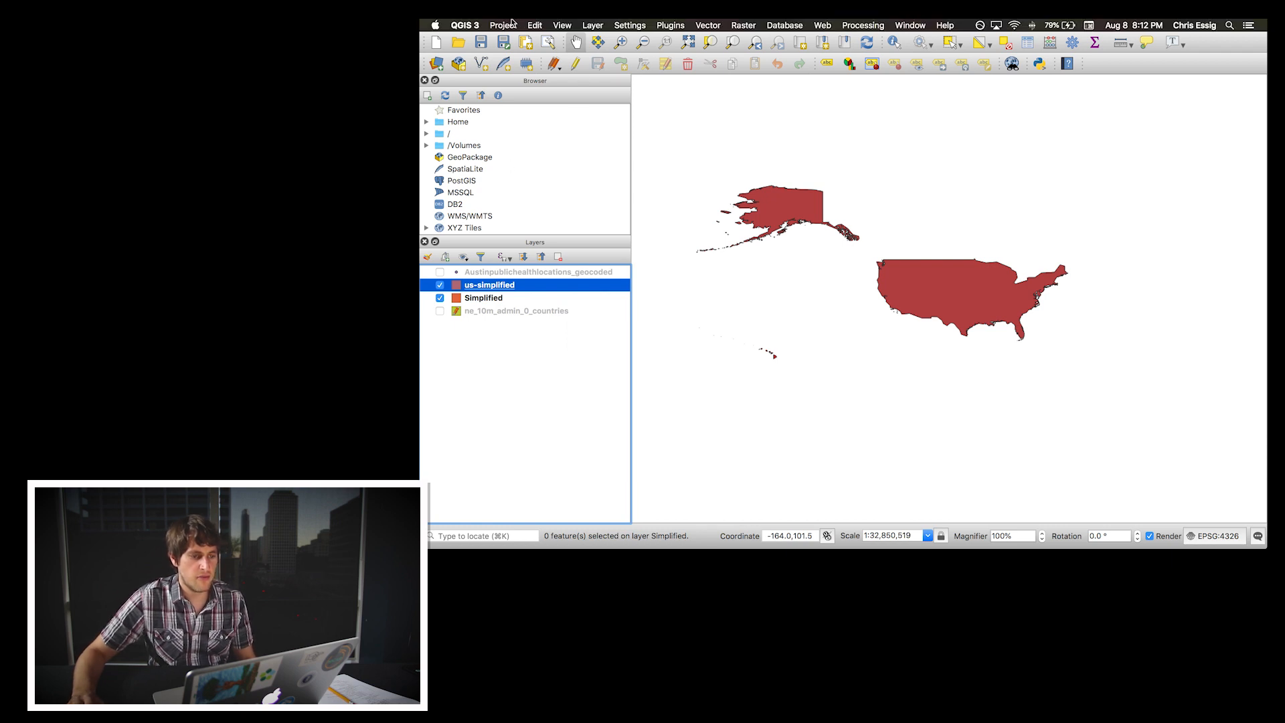
pyautogui.click(511, 22)
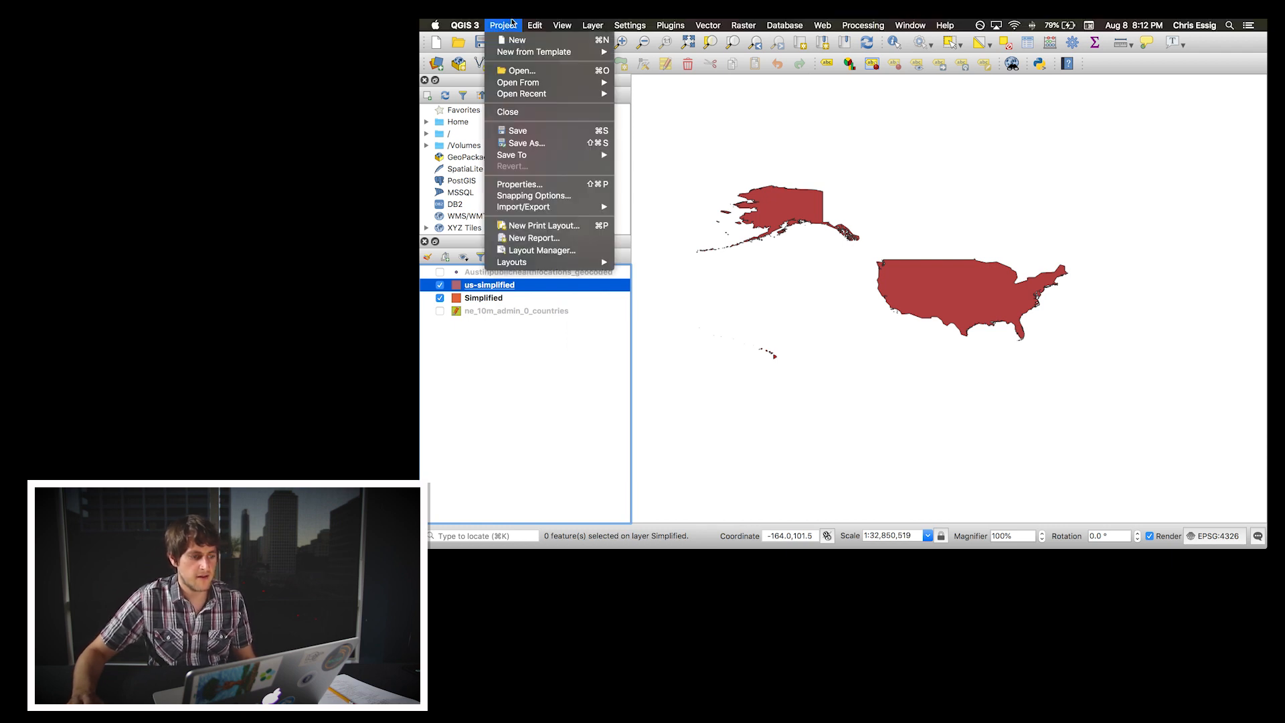
pyautogui.click(525, 143)
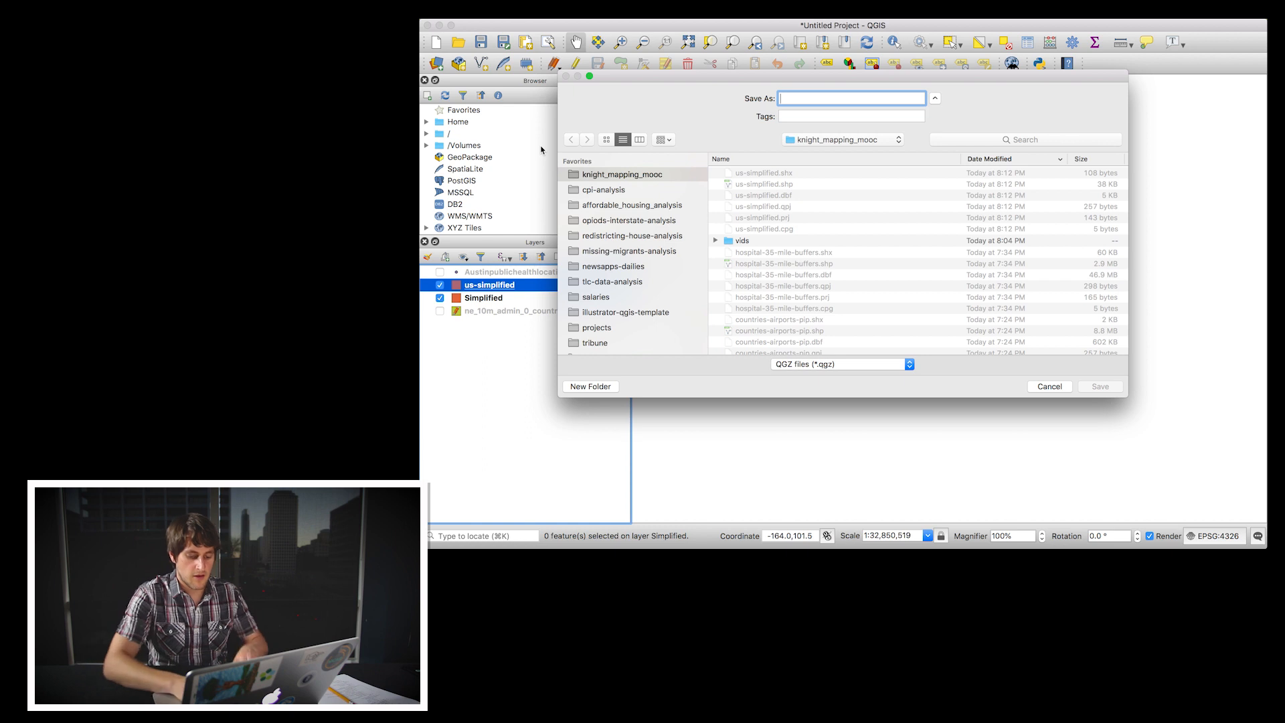
pyautogui.write('us-s')
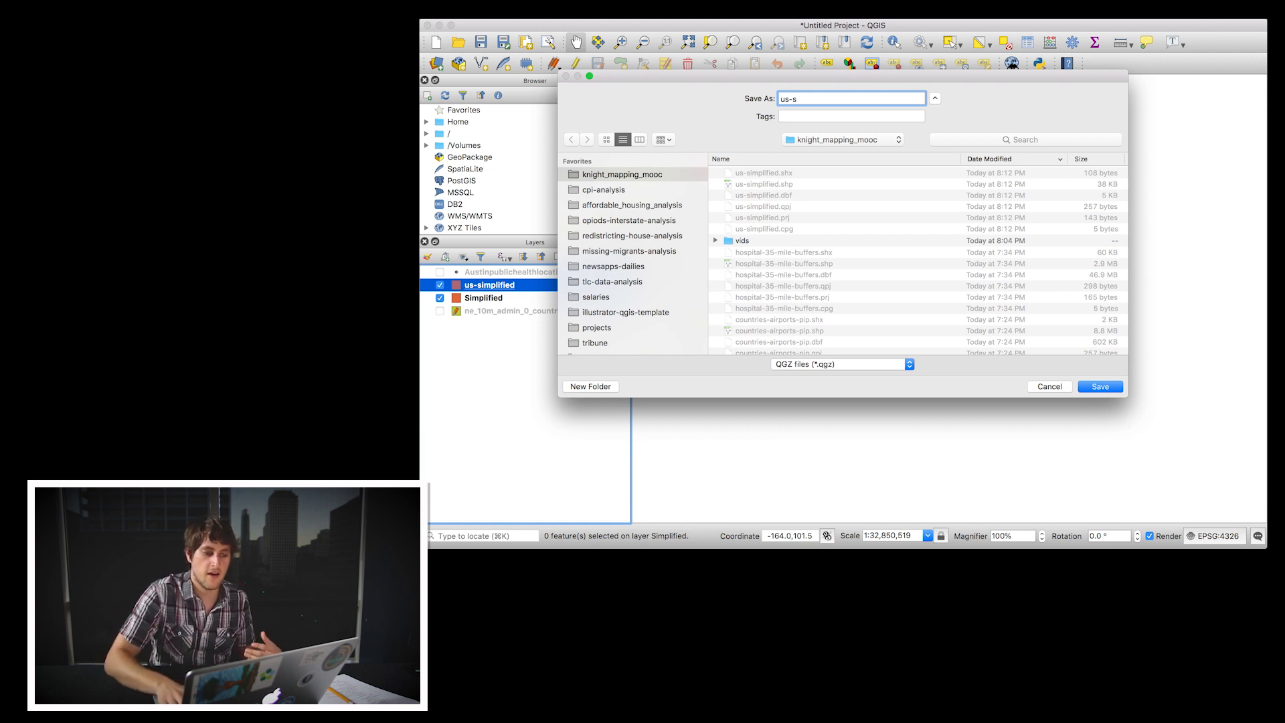
pyautogui.press('BackSpace')
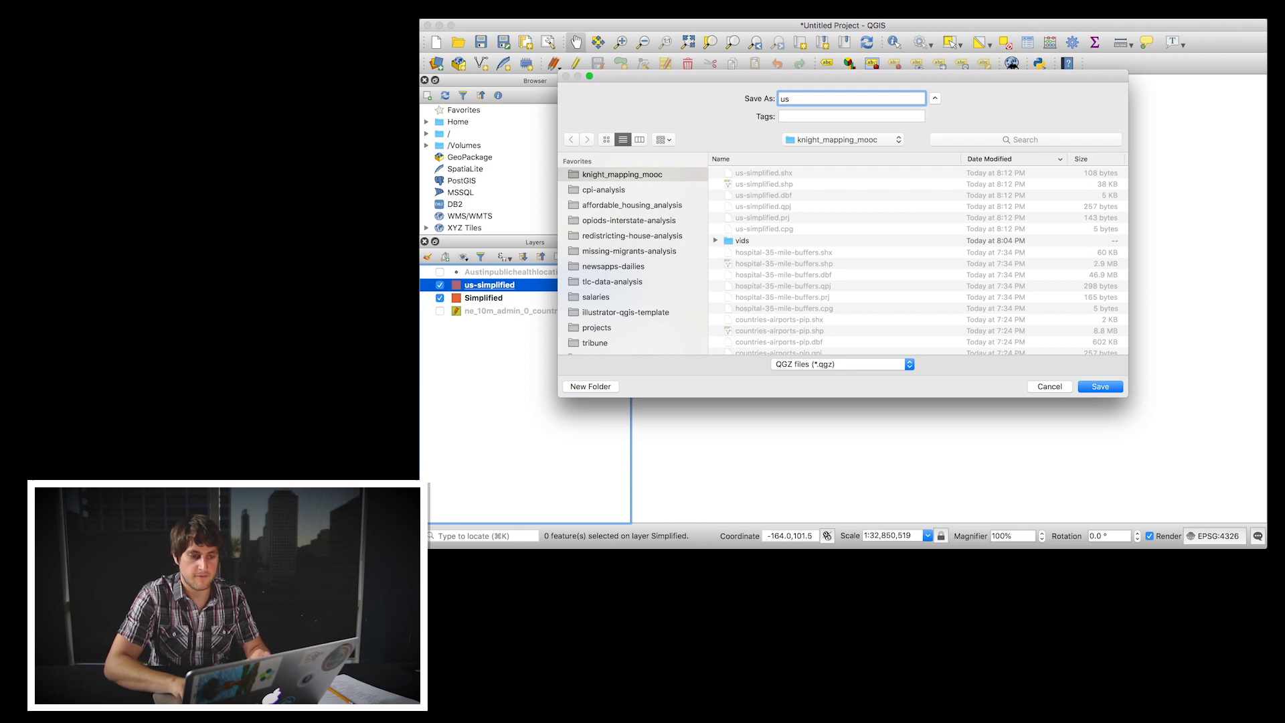
pyautogui.press('Return')
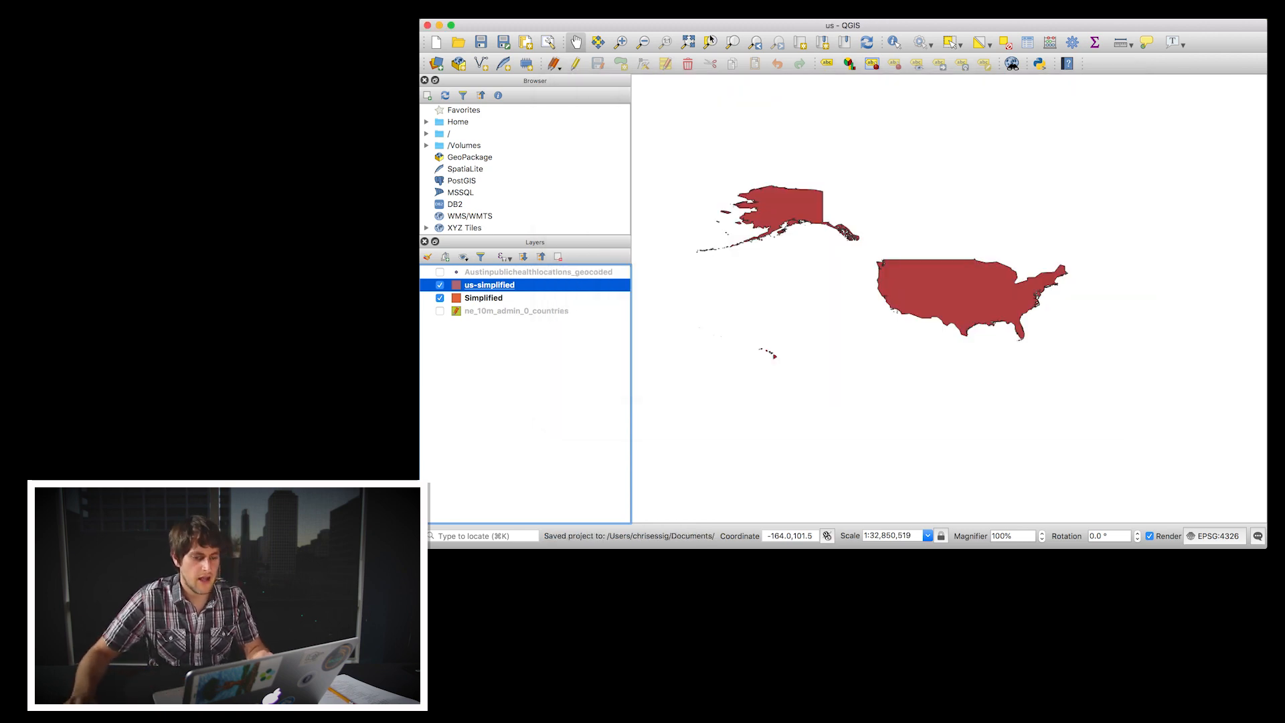